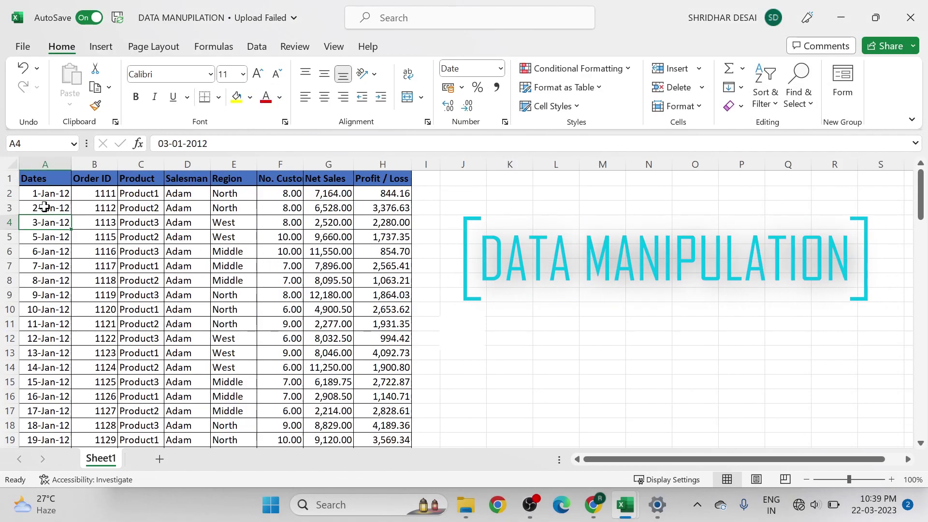
From cell A1, extend the selection across the header row and down to the last record, and shrink it back to A1
click(47, 181)
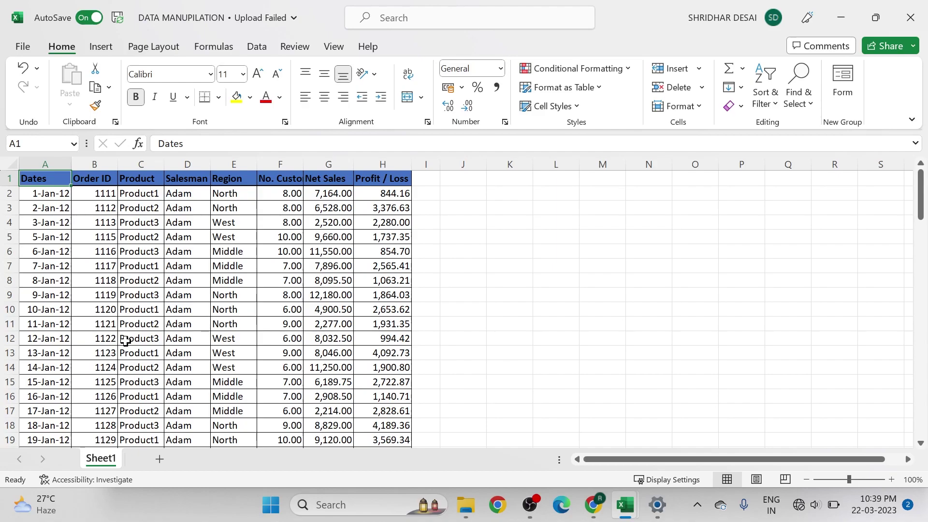
key(ctrl+shift+Right)
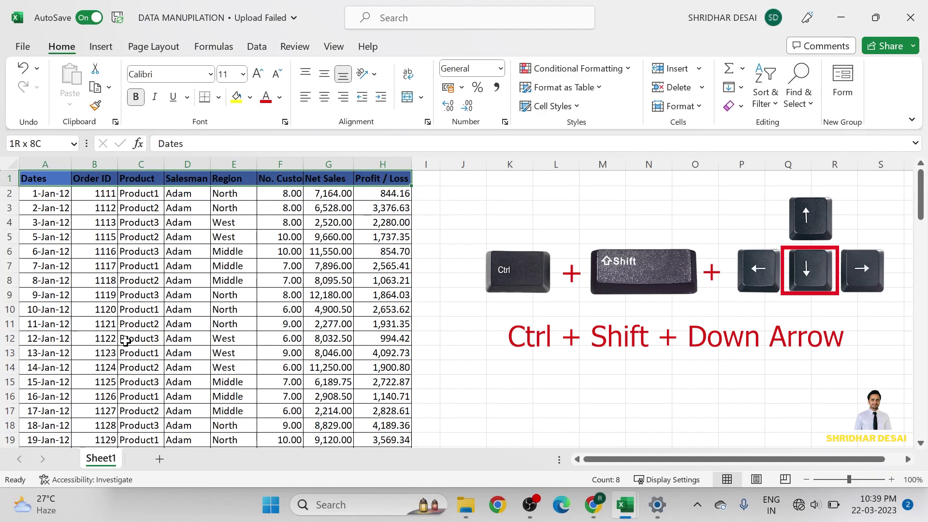
key(ctrl+shift+Down)
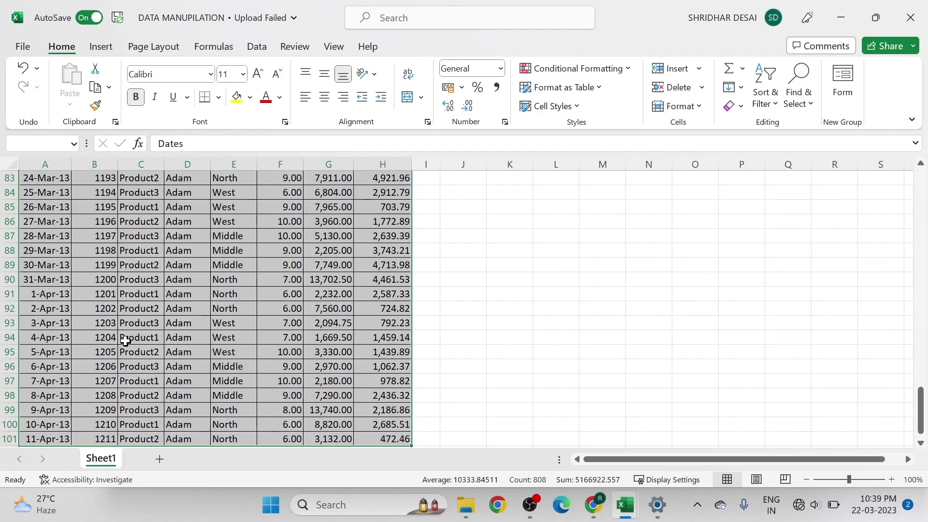
key(ctrl+shift+Up)
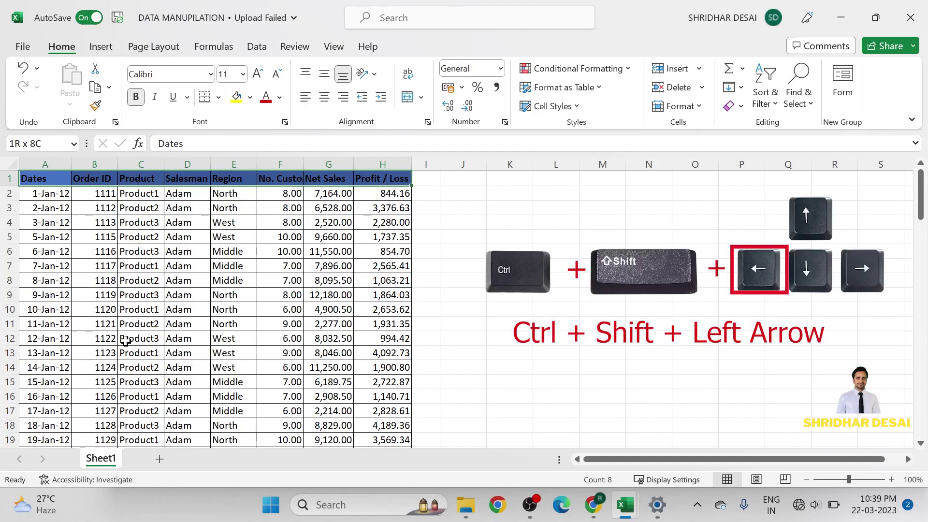
key(ctrl+shift+Left)
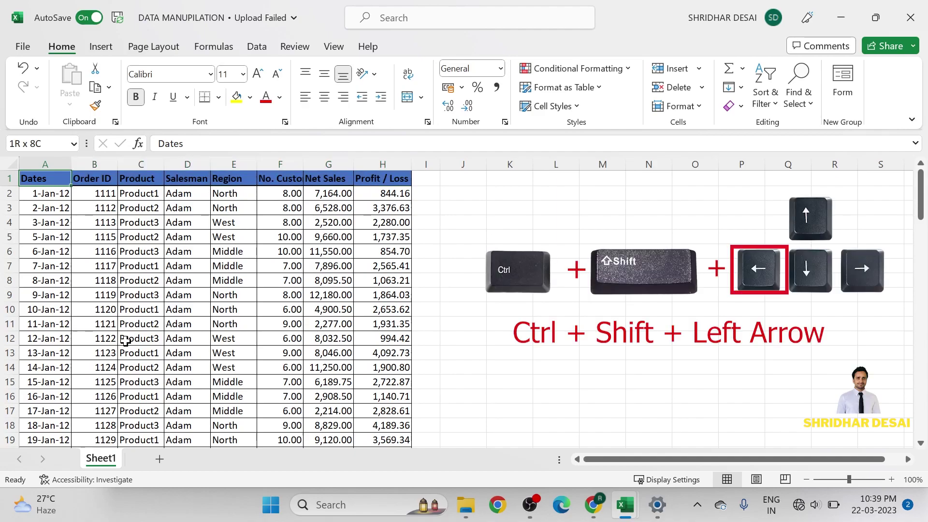
Move the active cell from A1 to the last header cell and back, and down to the last date and back
click(87, 232)
click(55, 185)
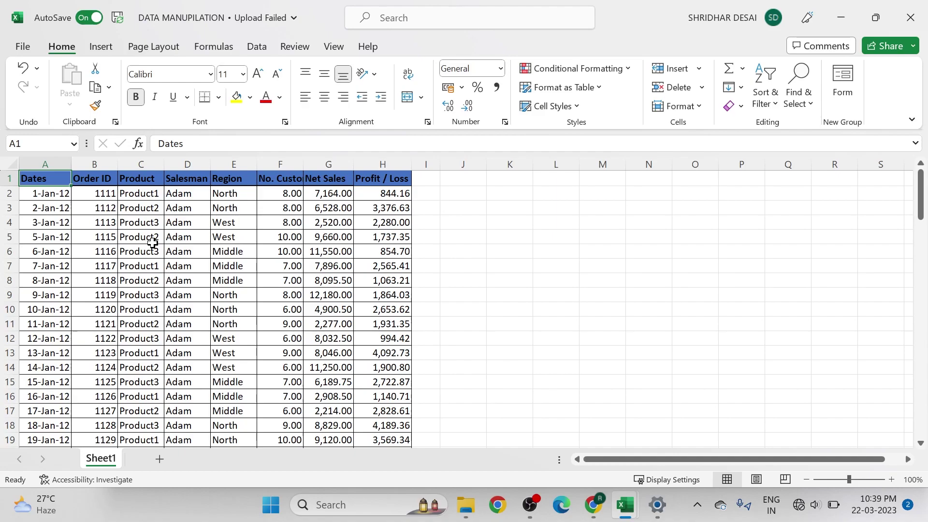
key(ctrl+Right)
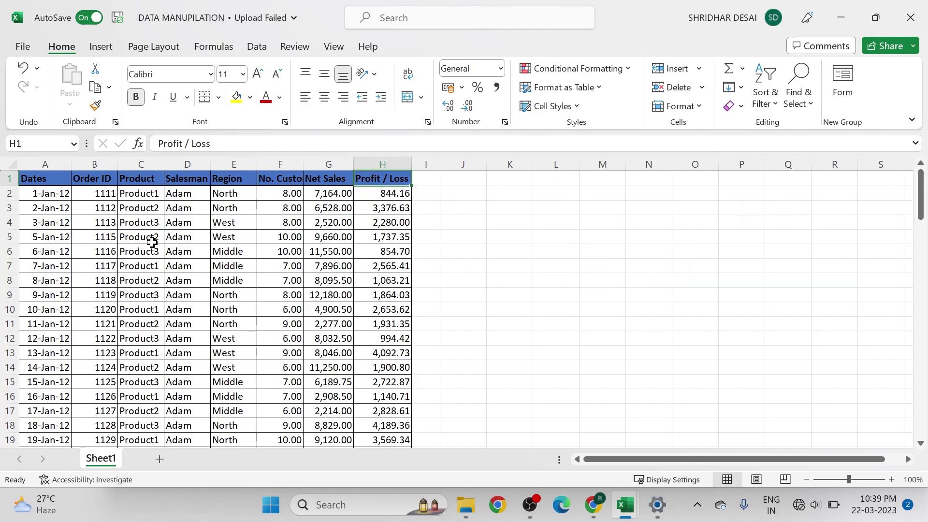
key(ctrl+Left)
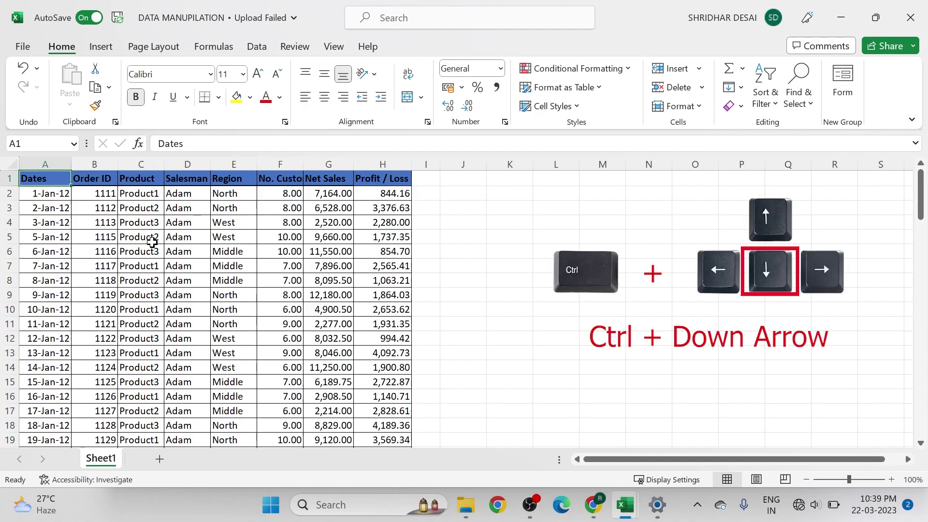
key(ctrl+Down)
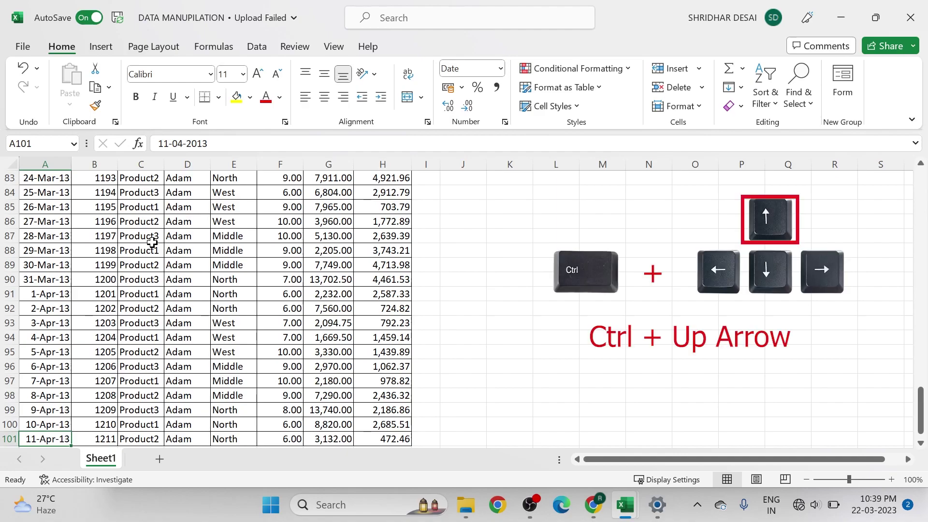
key(ctrl+Up)
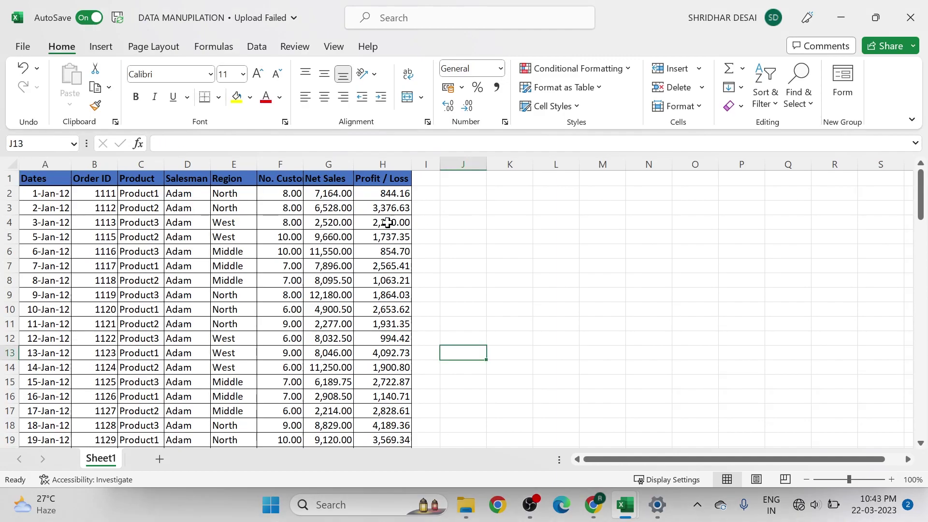
Hide the Salesman column (column D)
click(51, 197)
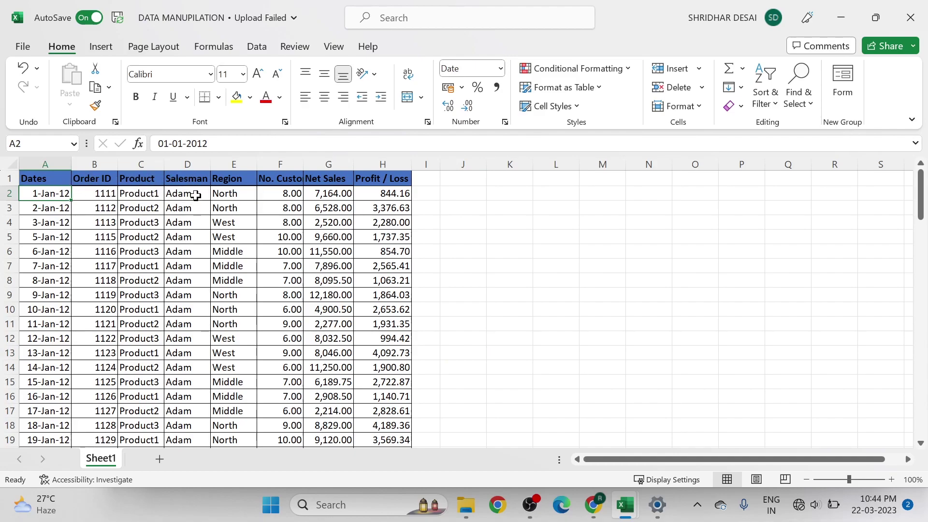
click(196, 161)
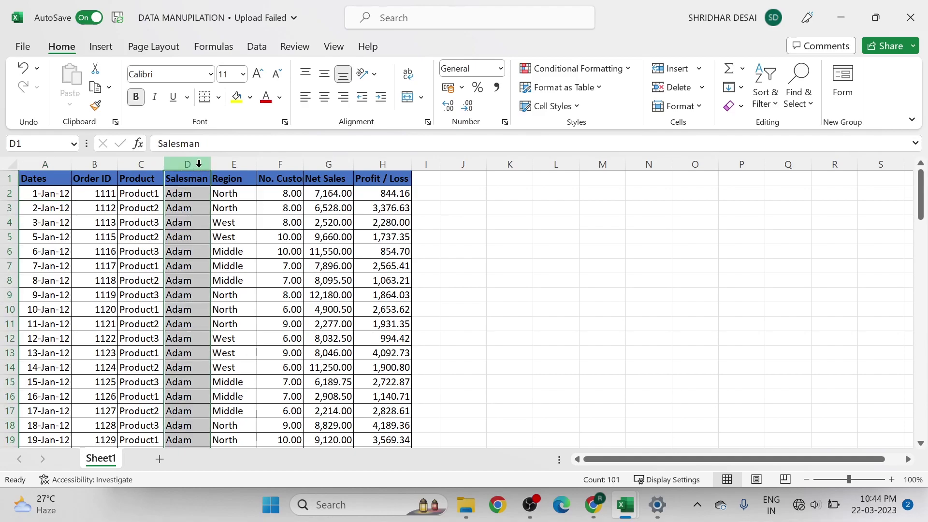
right_click(198, 167)
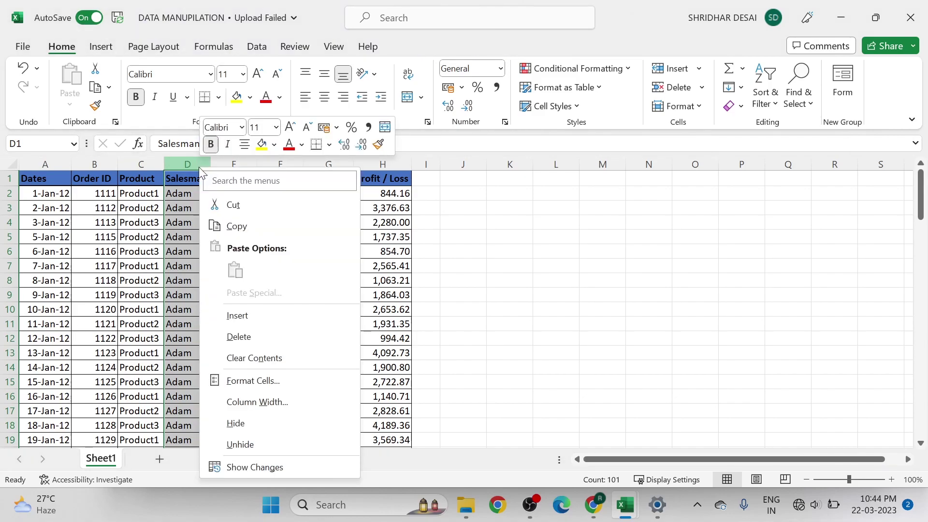
click(236, 424)
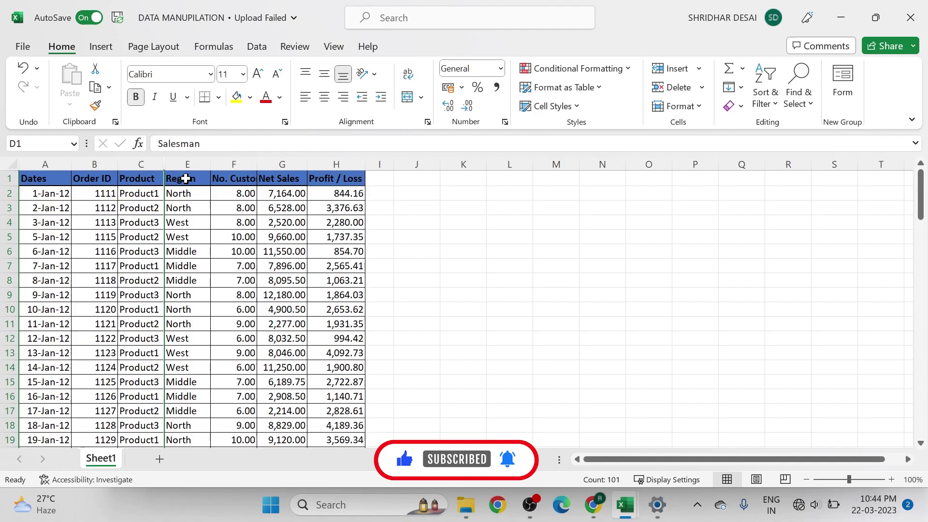
Unhide the Salesman column between the Product and Region columns
click(140, 180)
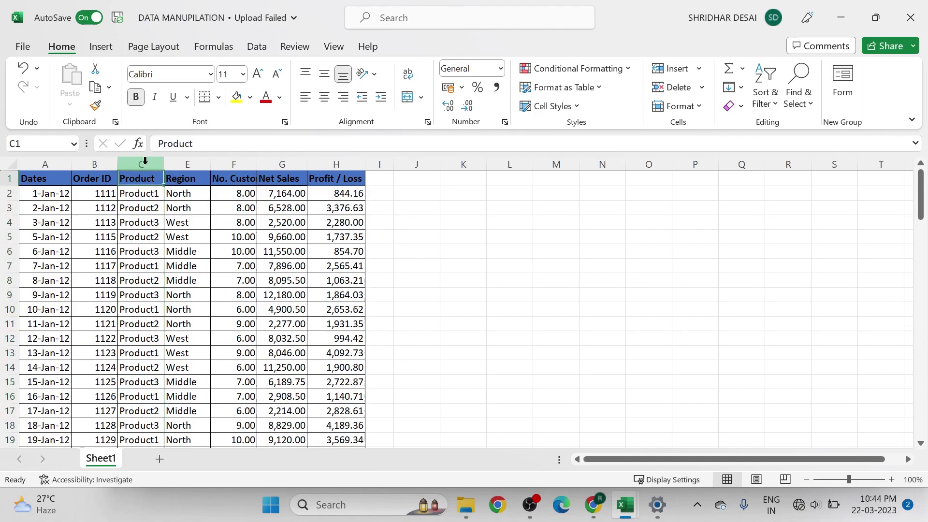
click(145, 160)
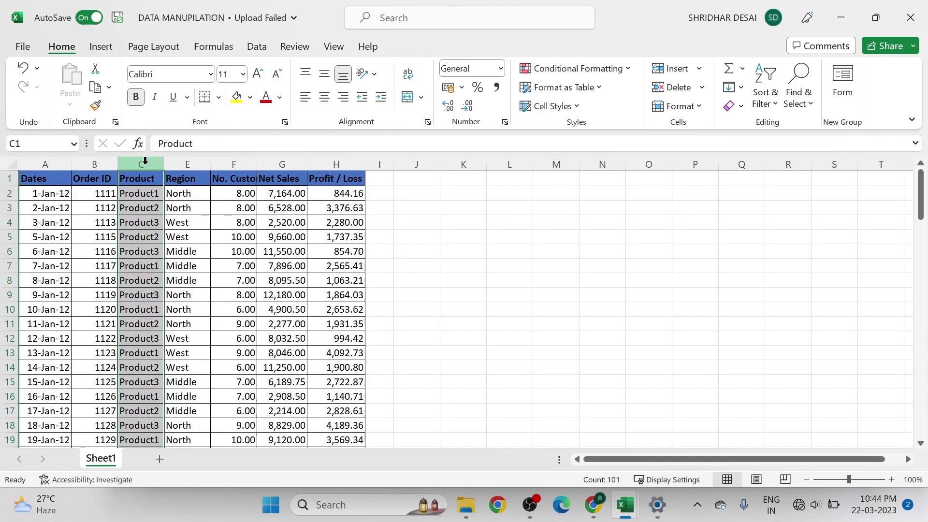
key(shift+Right)
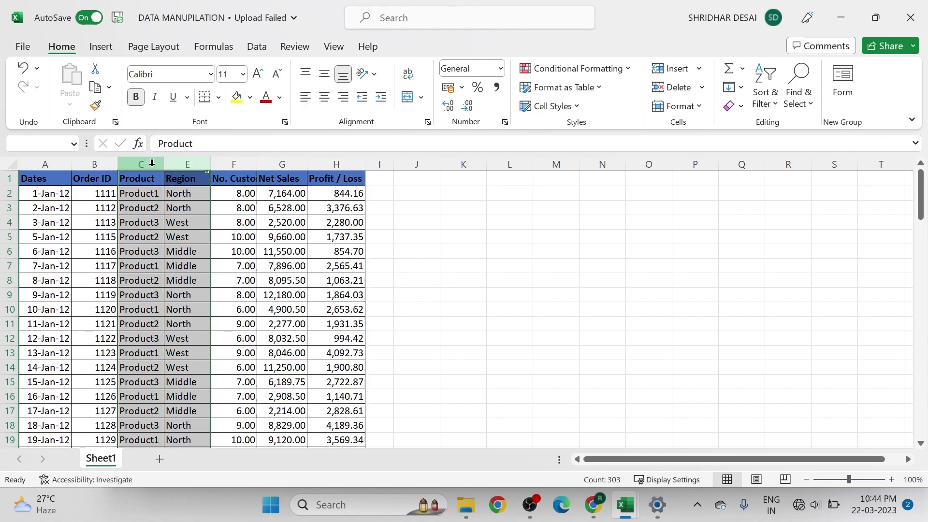
right_click(152, 164)
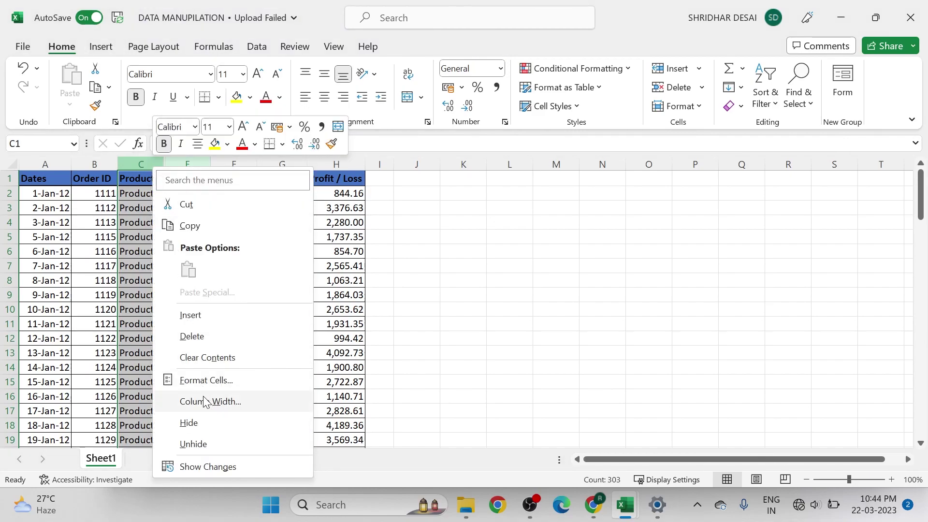
click(196, 445)
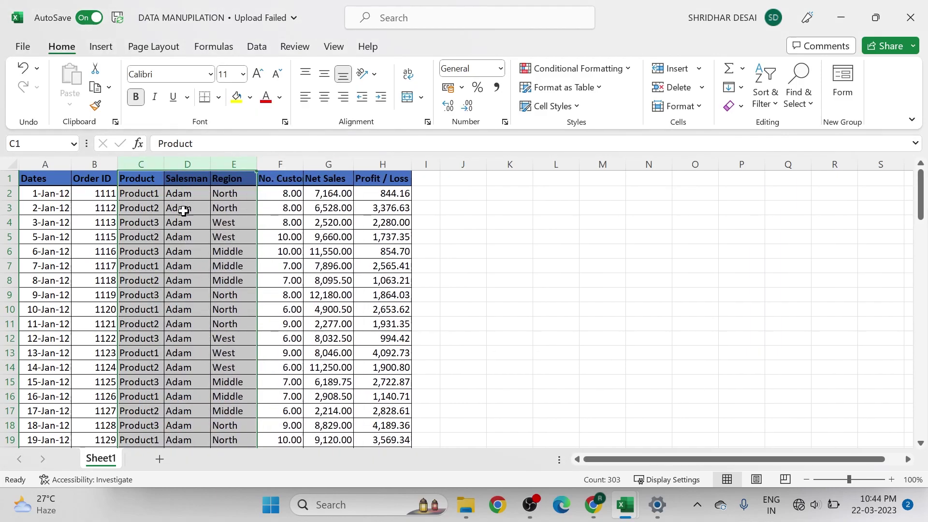
click(193, 163)
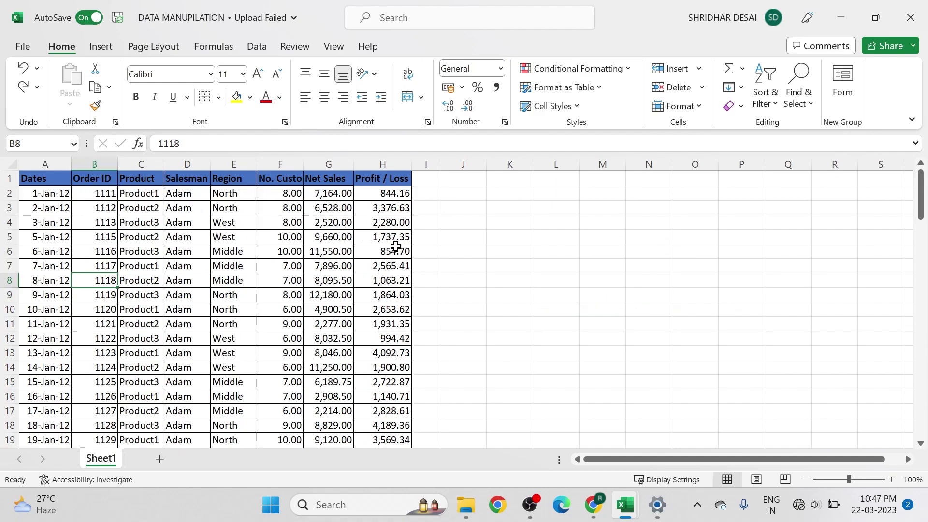
Insert a blank column between the Dates and Order ID columns
click(107, 158)
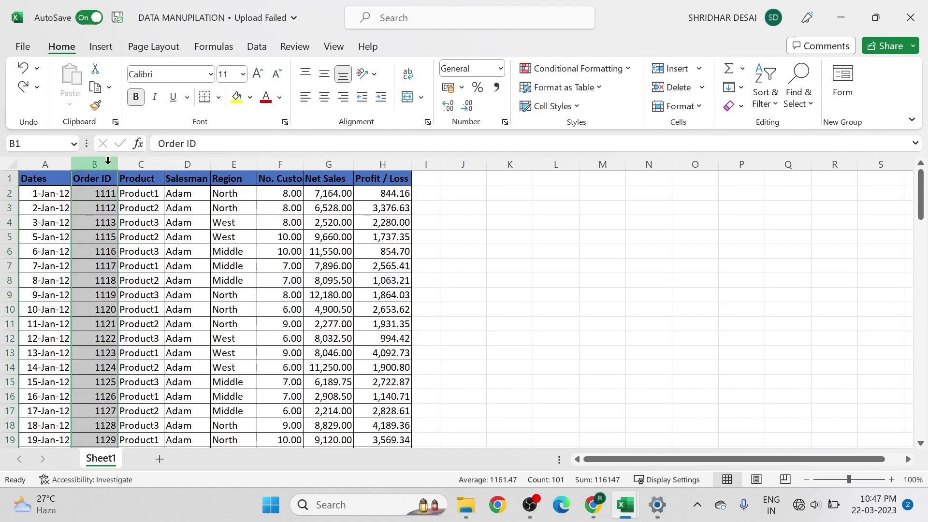
right_click(109, 162)
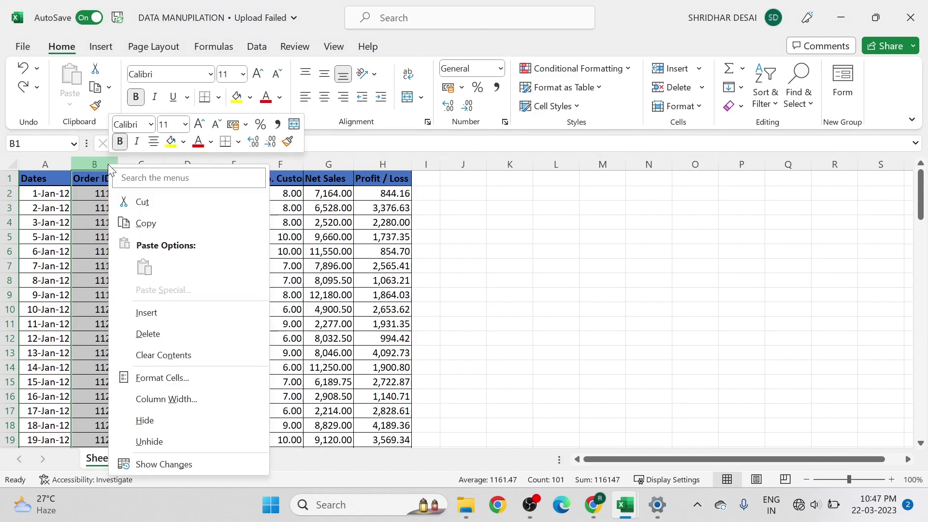
click(166, 315)
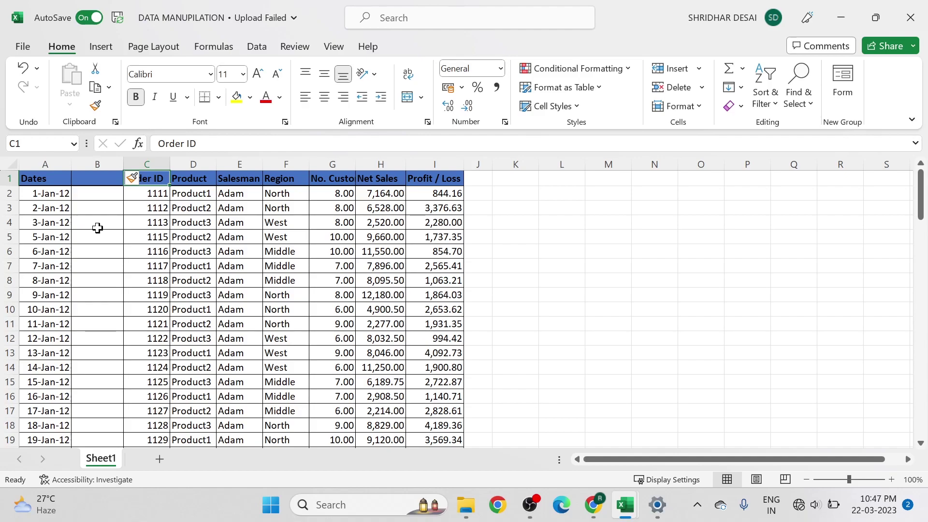
Delete the blank column B between Dates and Order ID
click(100, 161)
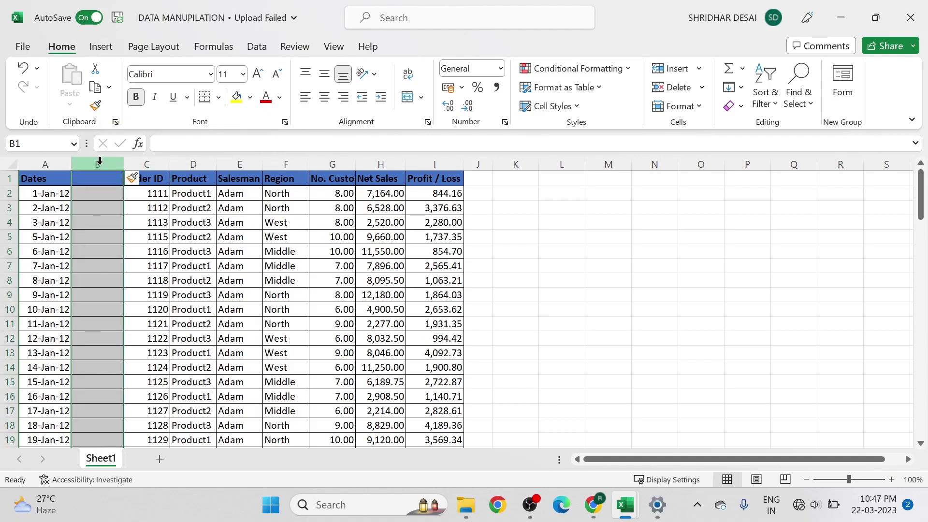
right_click(99, 161)
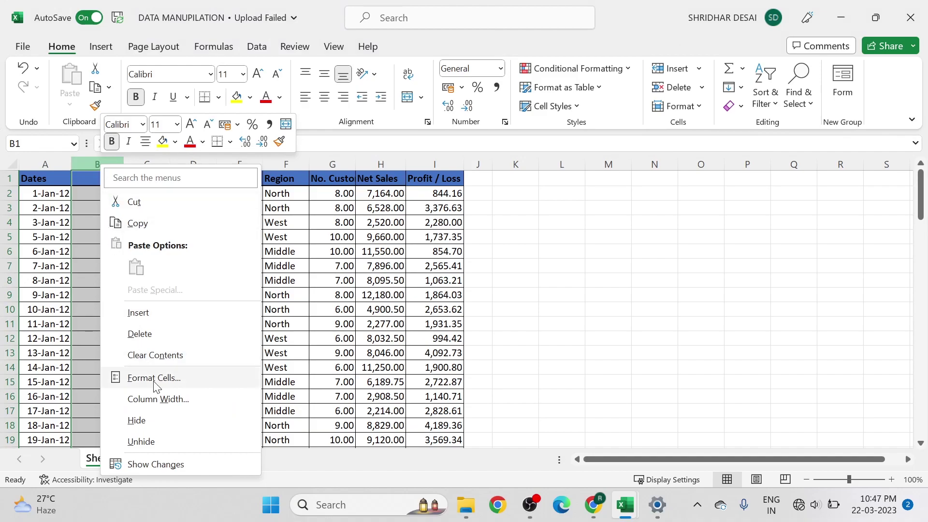
click(140, 334)
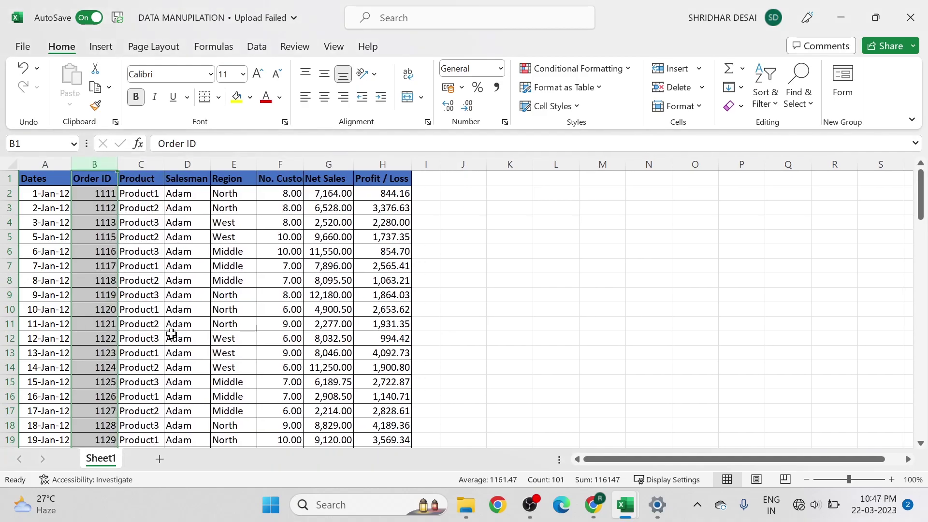
click(175, 280)
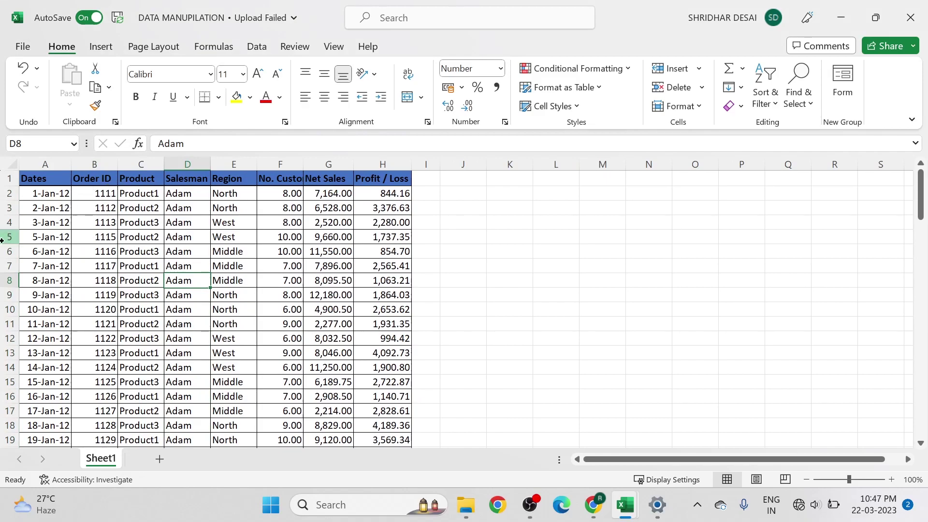
Insert a blank row above the 7-Jan-12 record in row 7 and undo the insertion
click(4, 266)
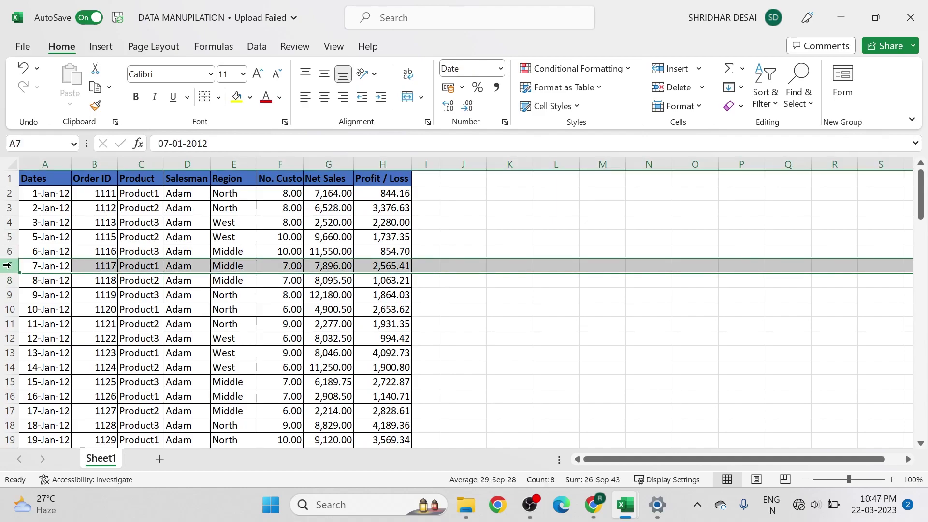
right_click(7, 265)
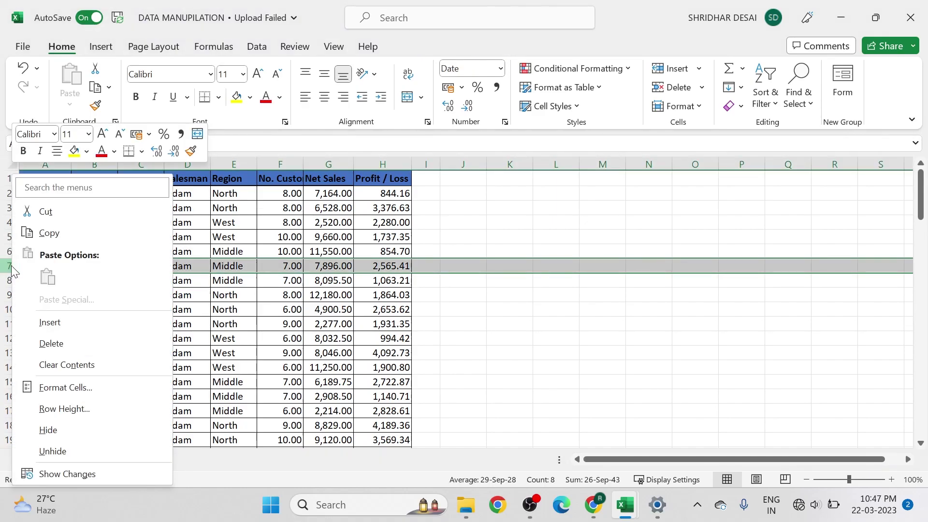
click(37, 322)
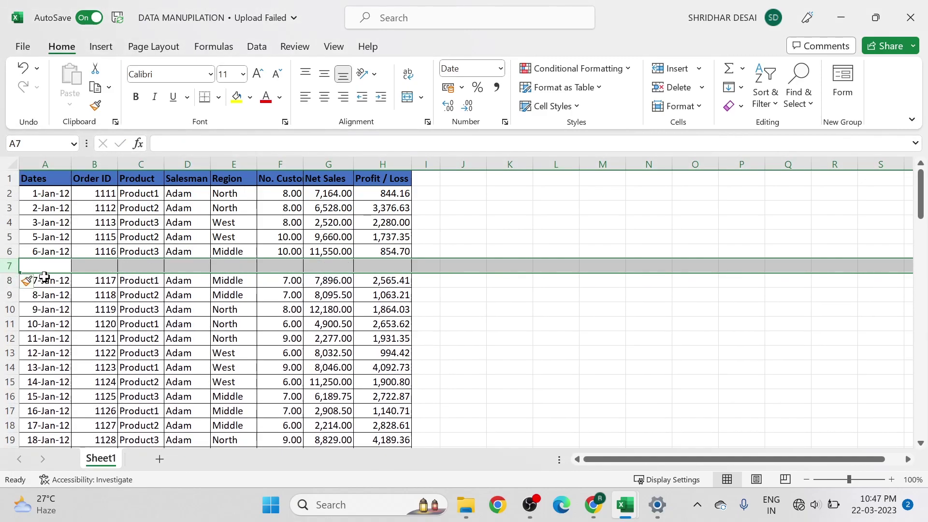
key(ctrl+z)
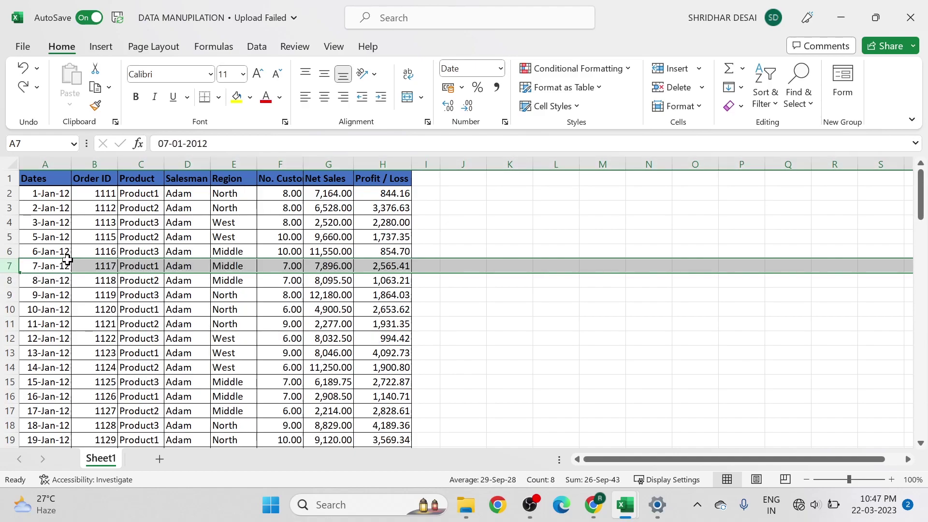
Insert a blank row between the 6-Jan-12 and 7-Jan-12 records
right_click(4, 265)
click(38, 321)
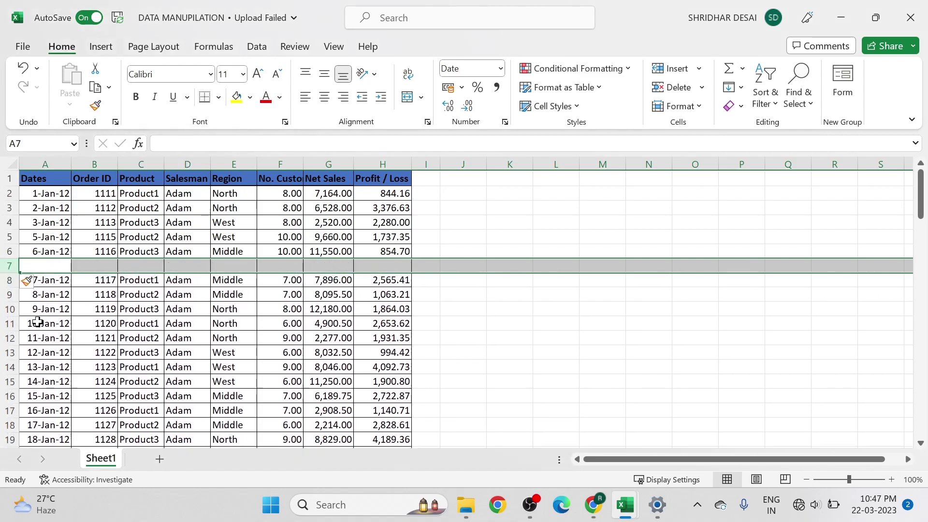
click(47, 305)
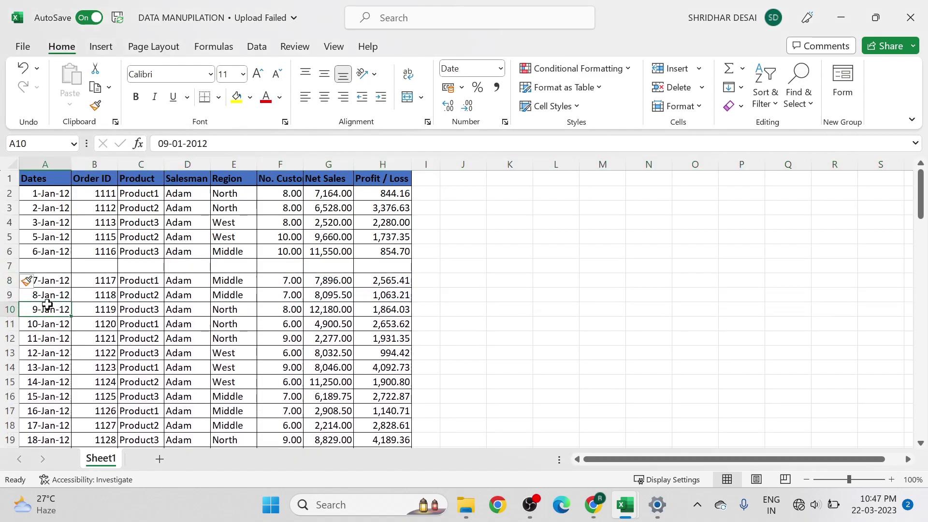
click(84, 281)
click(41, 284)
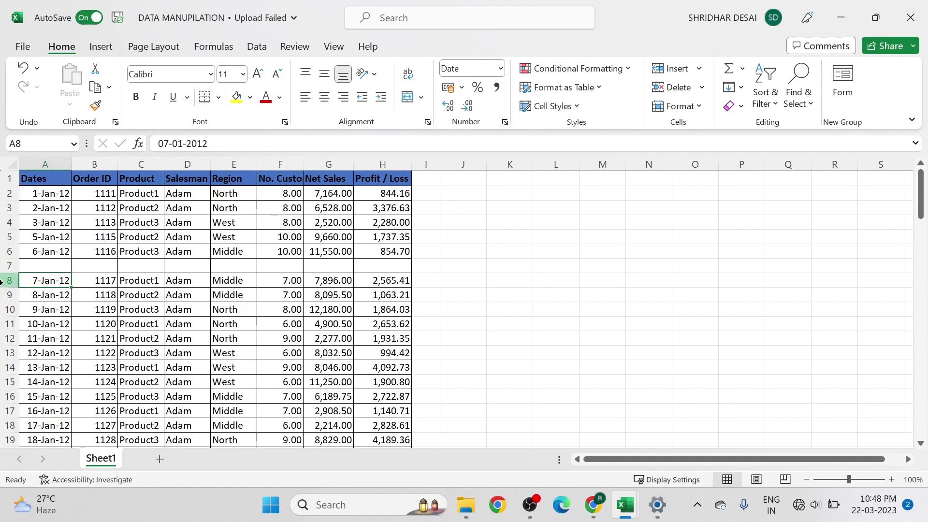
Delete the blank row 7 between the 6-Jan-12 and 7-Jan-12 records
click(3, 267)
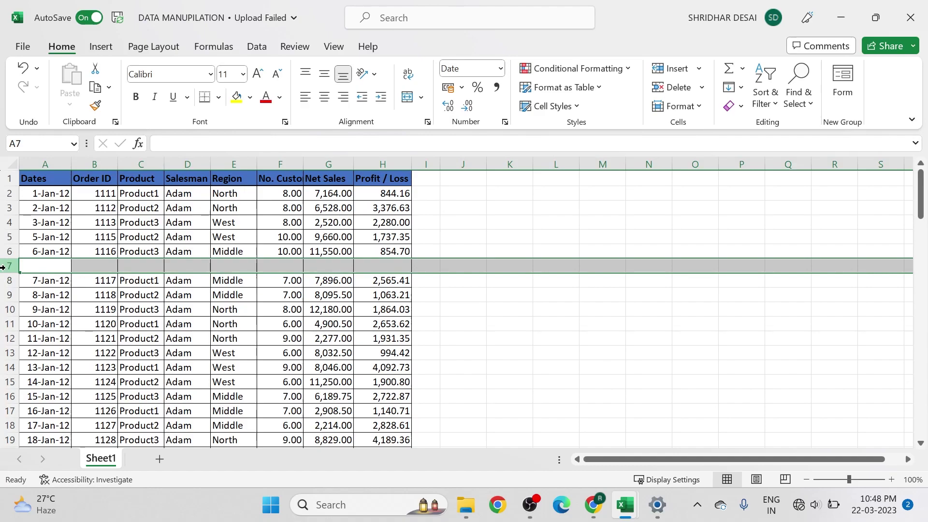
right_click(3, 267)
click(56, 339)
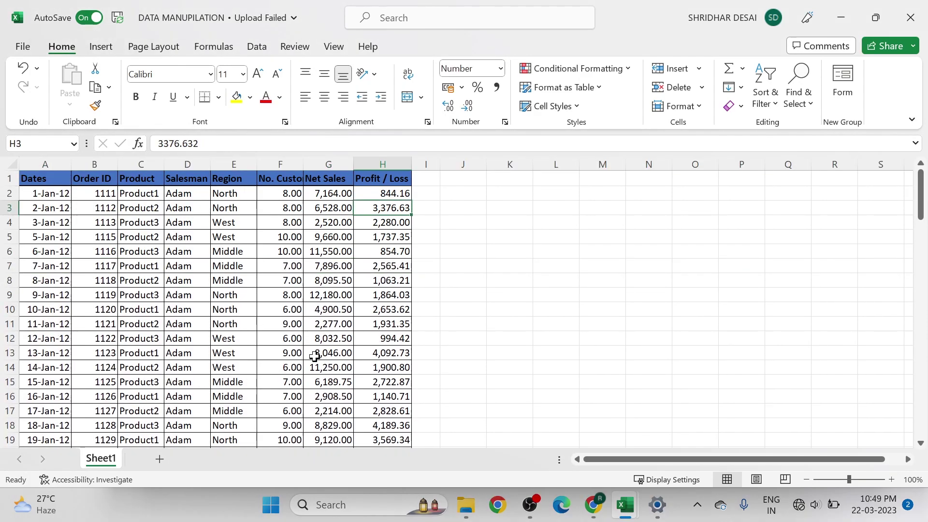
Insert a blank column before the Dates column and enter the header "Sr No." in A1
right_click(31, 163)
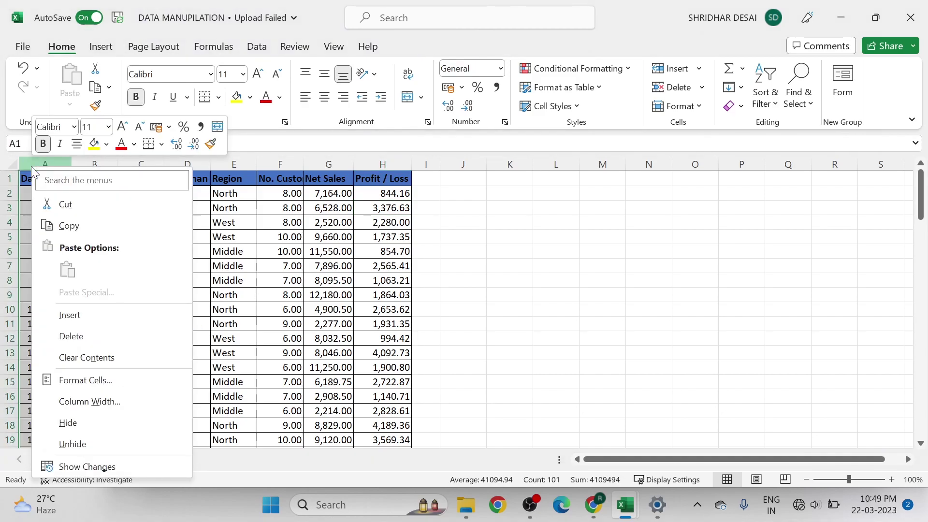
click(73, 316)
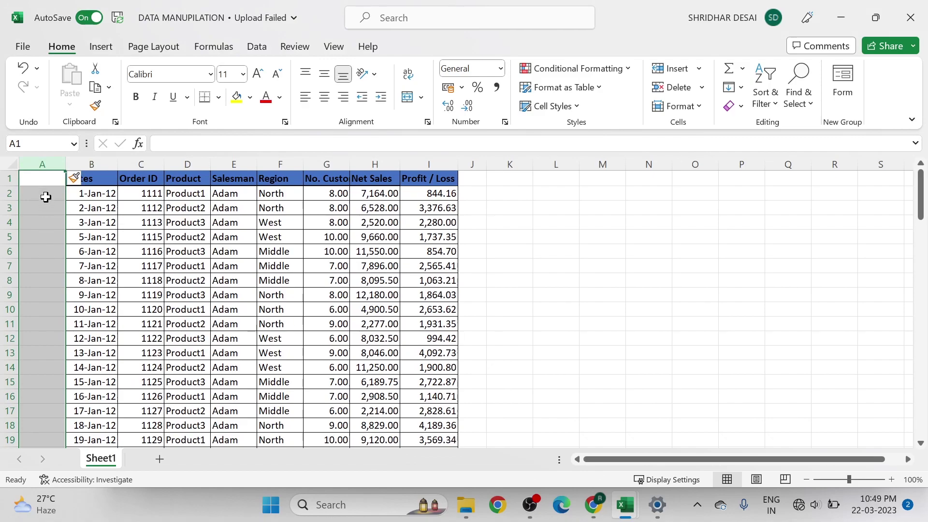
click(43, 177)
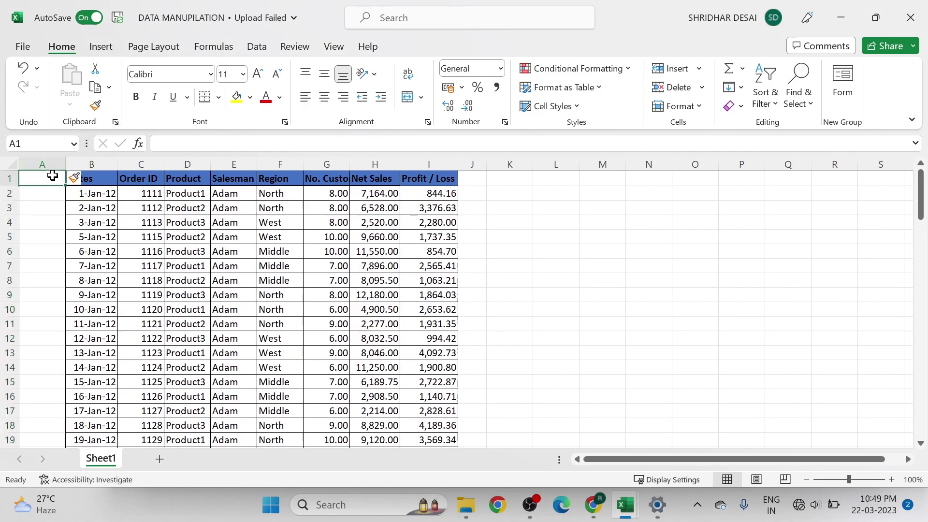
double_click(53, 176)
text(Sr No.)
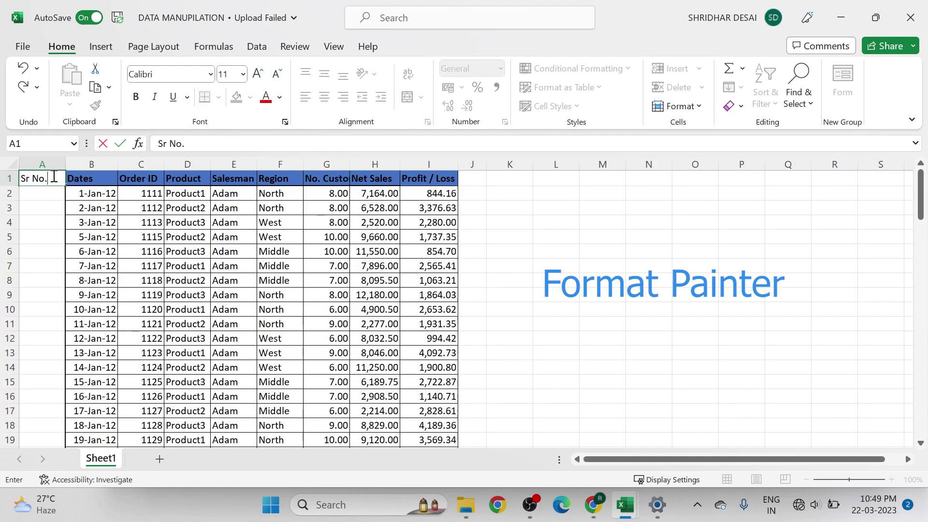
Copy the Dates header's formatting onto the Sr No. header with Format Painter
click(82, 178)
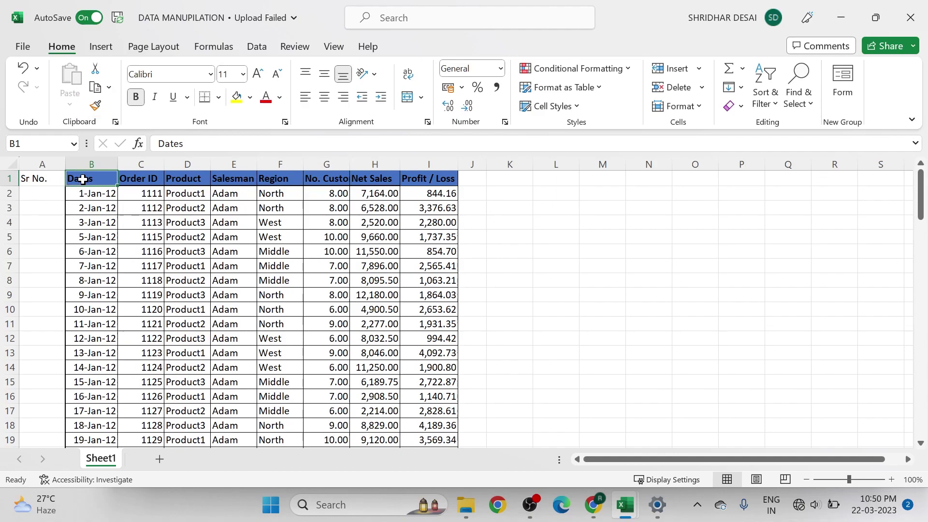
click(97, 107)
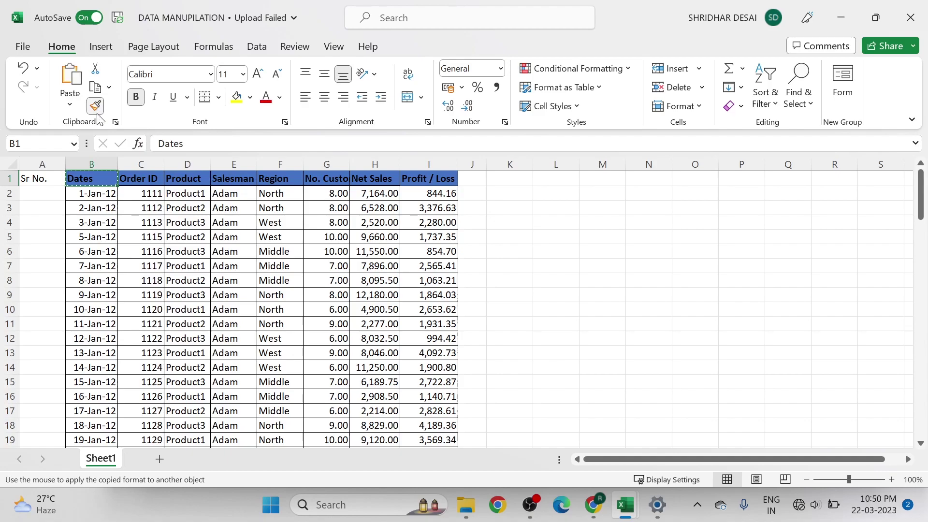
click(39, 179)
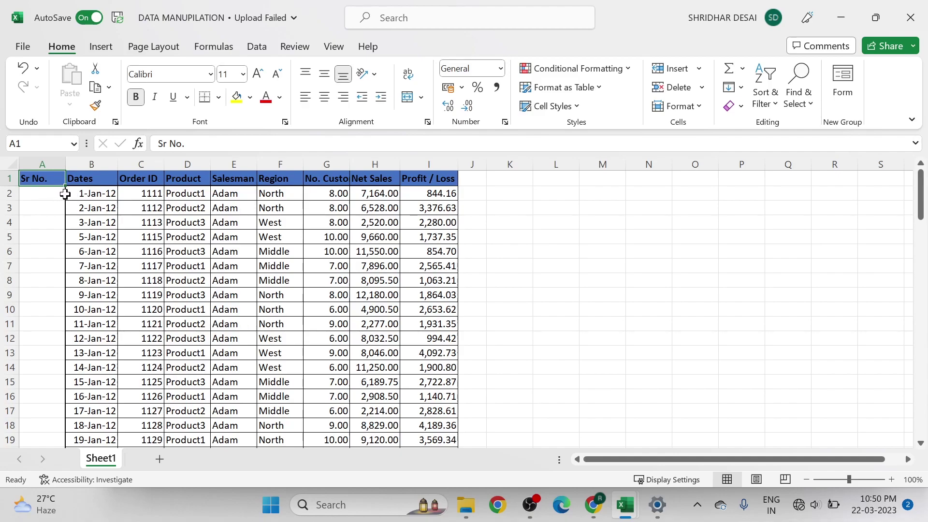
Select the Dates column's data to count its entries, and enter serial numbers 1, 2 and 3 in cells A2 to A4
key(Right)
key(ctrl+shift+Down)
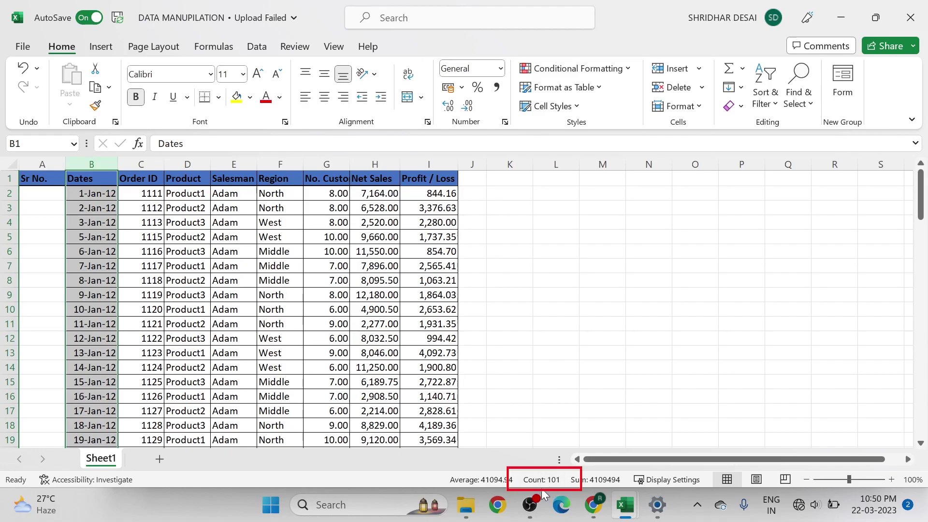
click(37, 194)
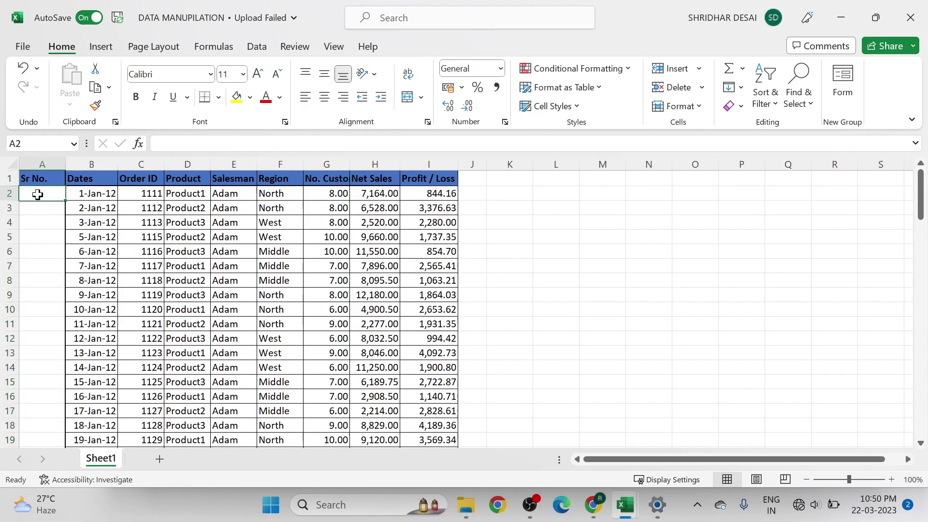
text(1)
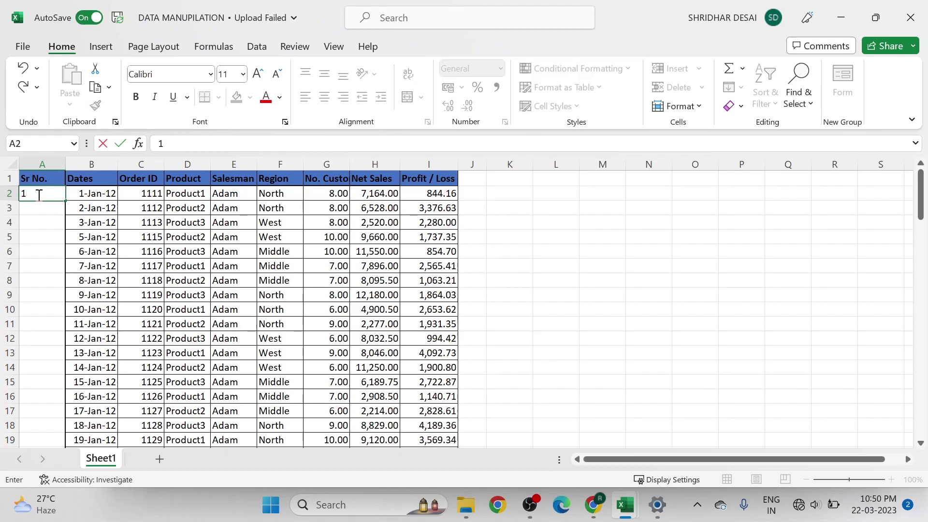
key(Return)
text(2)
key(Return)
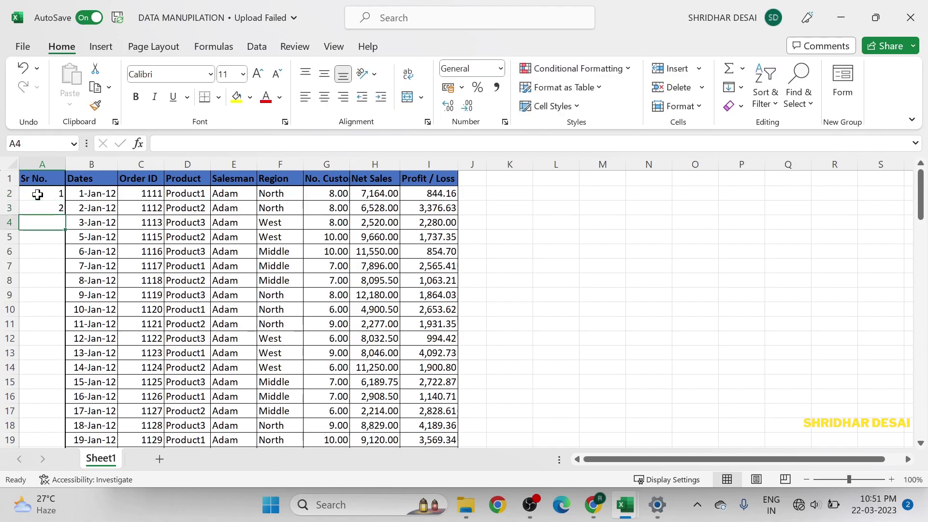
text(3)
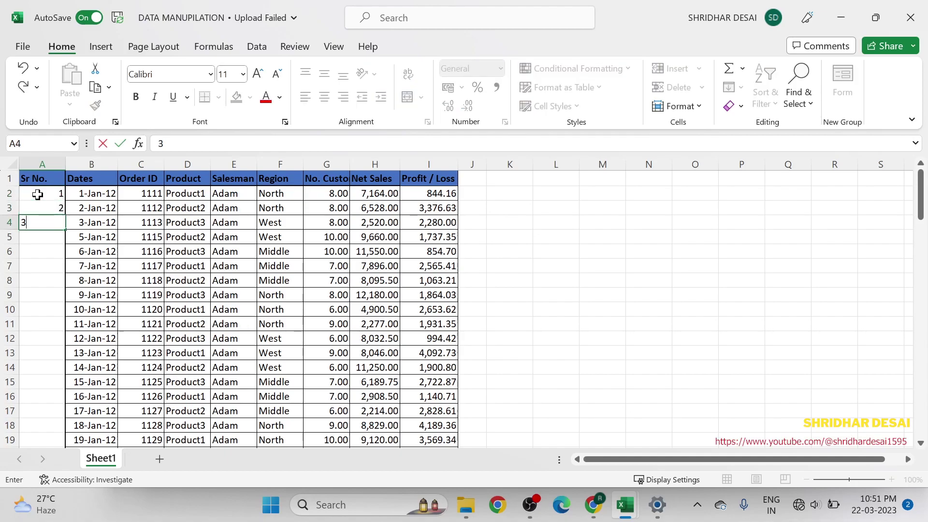
key(Return)
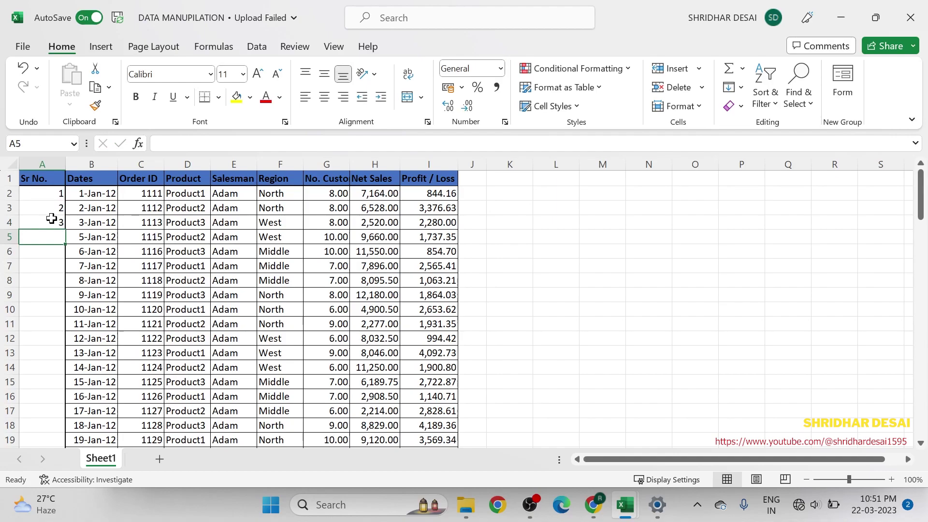
Auto-fill the series from A2:A4 down the Sr No. column to the last record, undo the fill and repeat it
click(59, 194)
drag(57, 193, 53, 222)
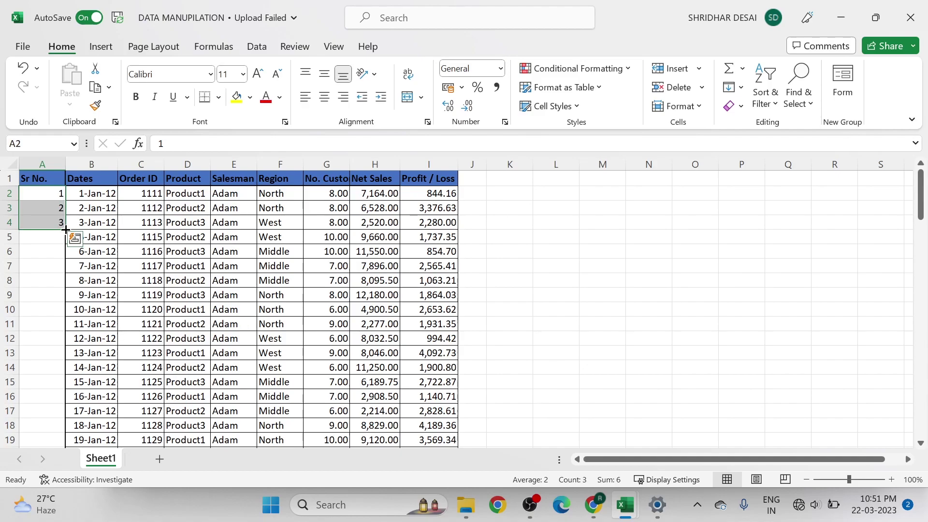
double_click(66, 229)
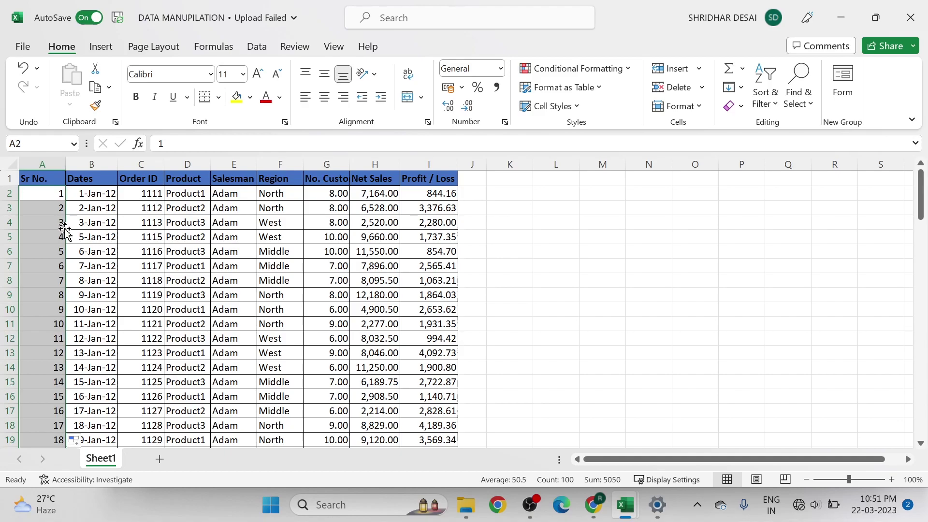
key(ctrl+z)
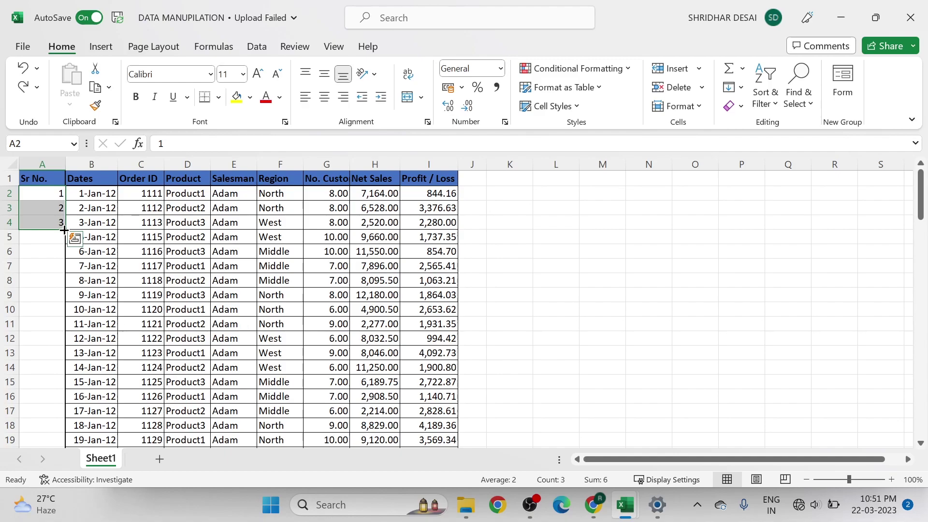
double_click(64, 230)
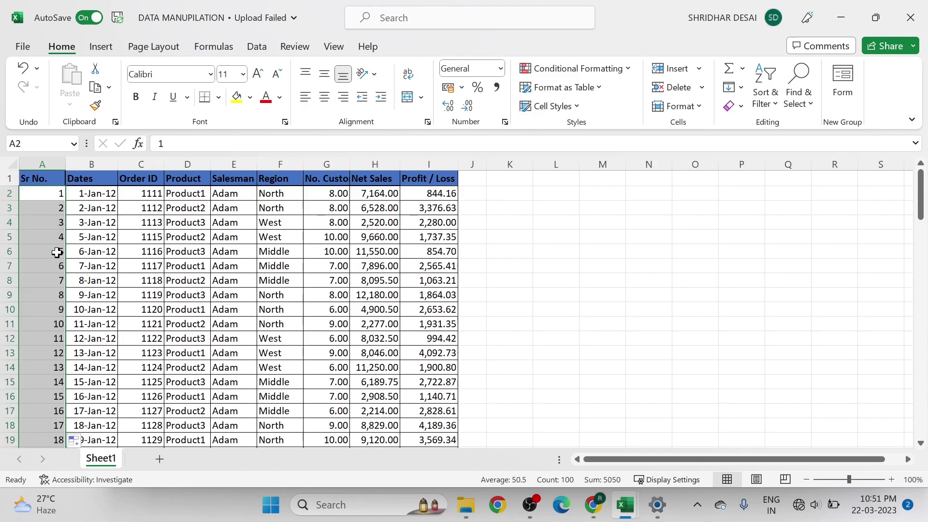
Check the serial numbers in the Sr No. column from A2 down to the last record and return to the top
click(57, 196)
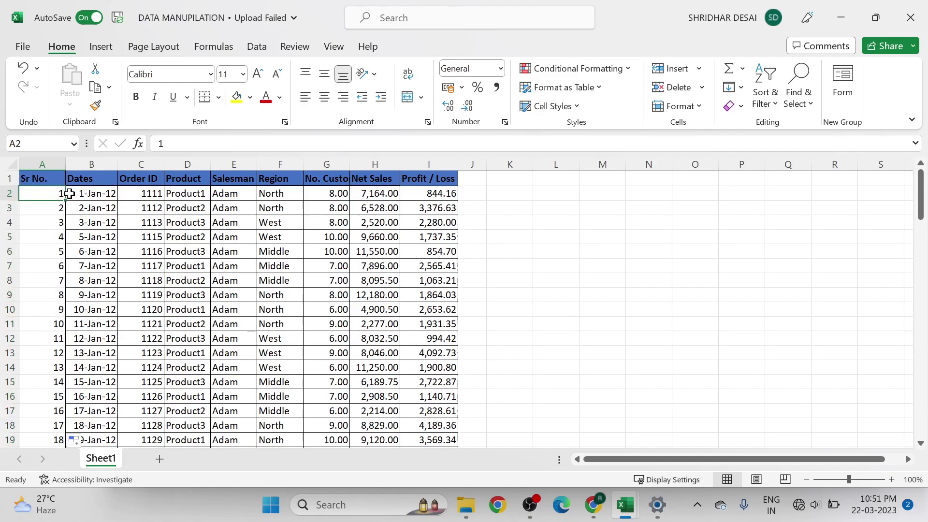
key(ctrl+shift+Down)
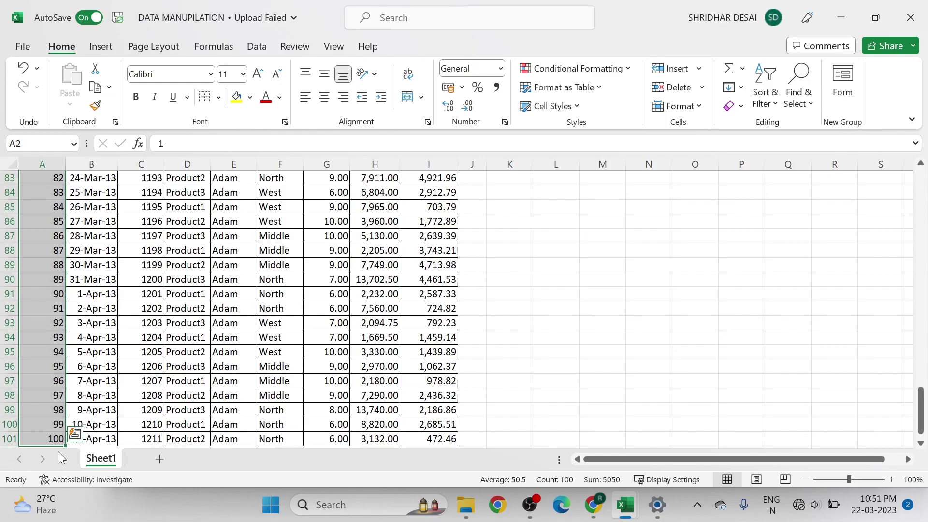
key(ctrl+shift+Up)
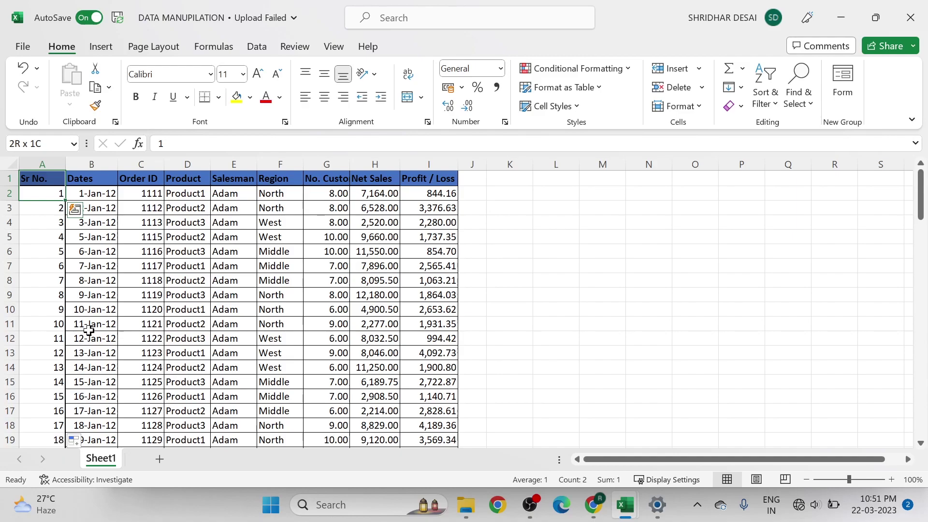
click(129, 270)
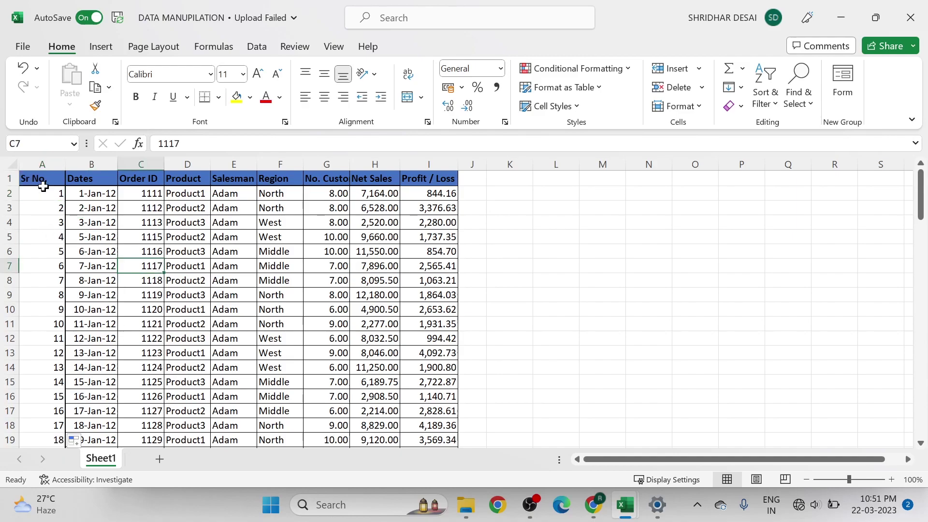
Select the entire Sr No. column
click(42, 164)
click(145, 207)
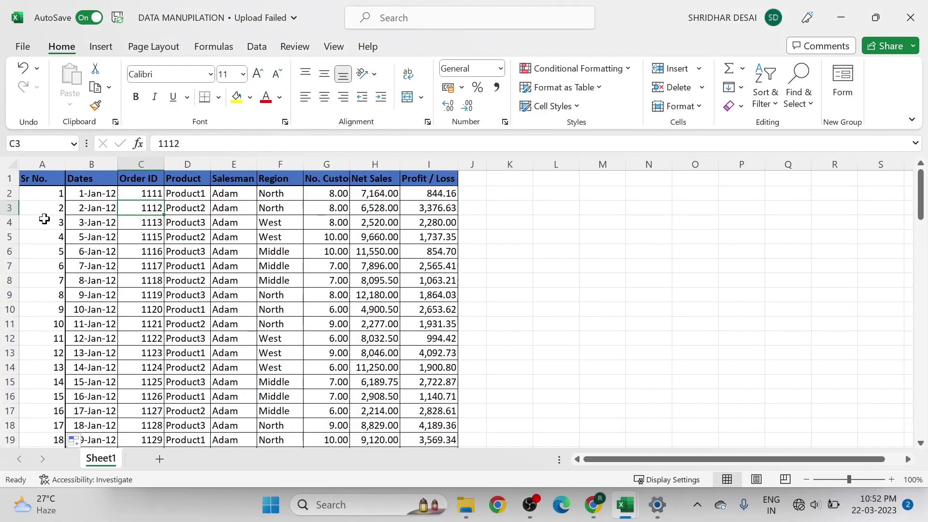
click(42, 164)
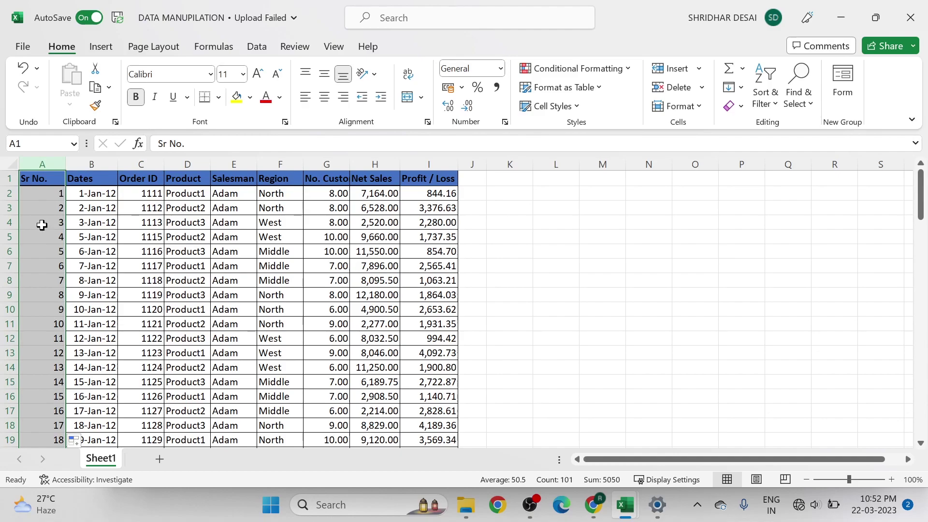
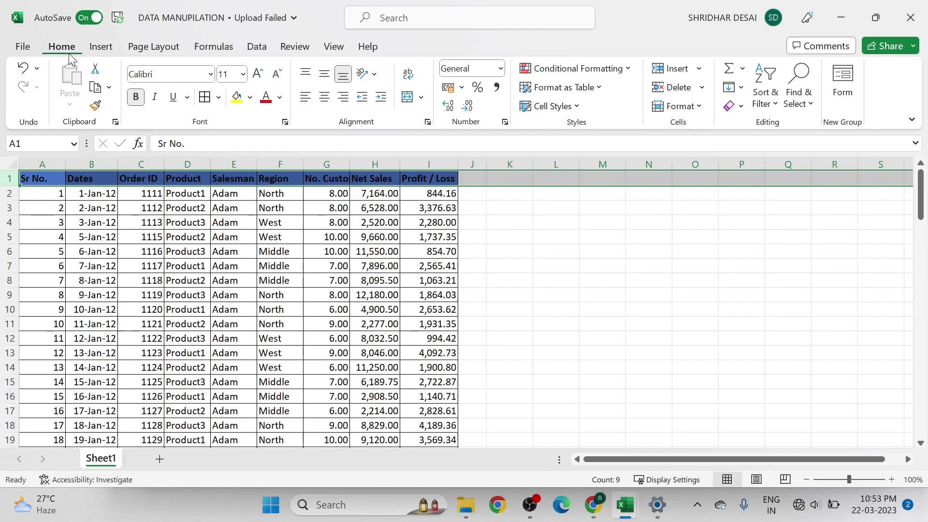
Add filters to the header row and remove them again
click(775, 109)
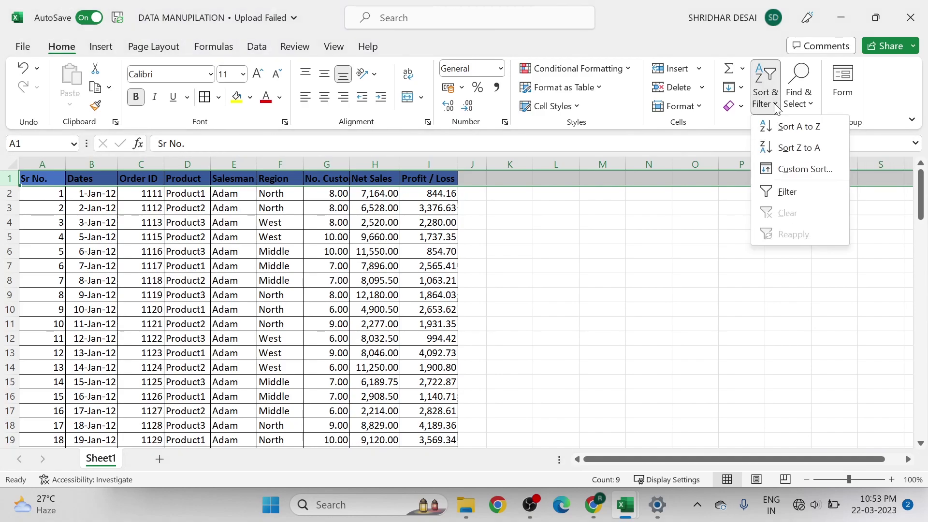
click(790, 193)
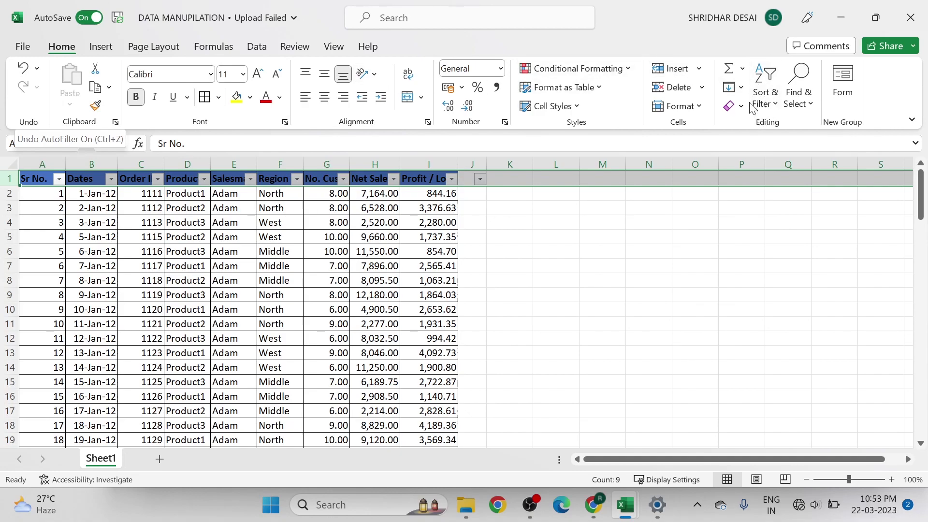
click(777, 108)
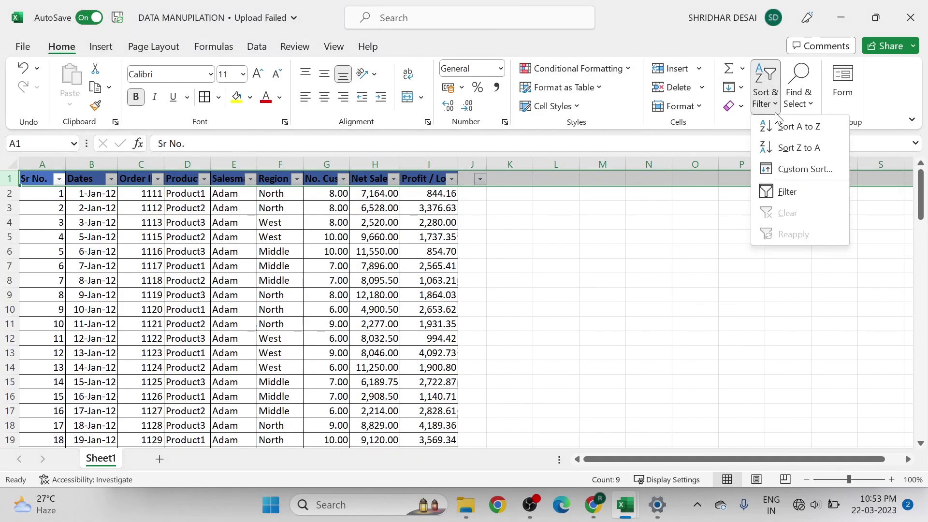
click(787, 191)
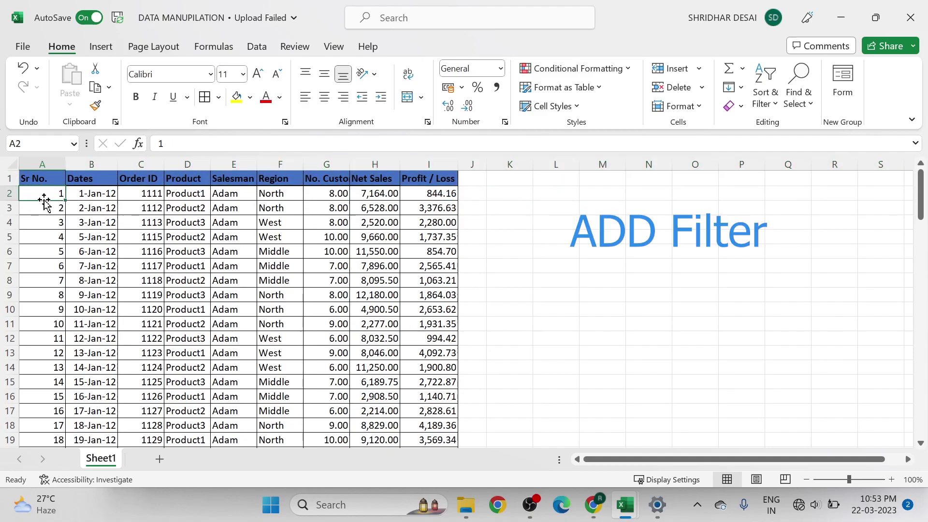
Select header row 1, turn its filters on a second time and turn them off again
click(4, 179)
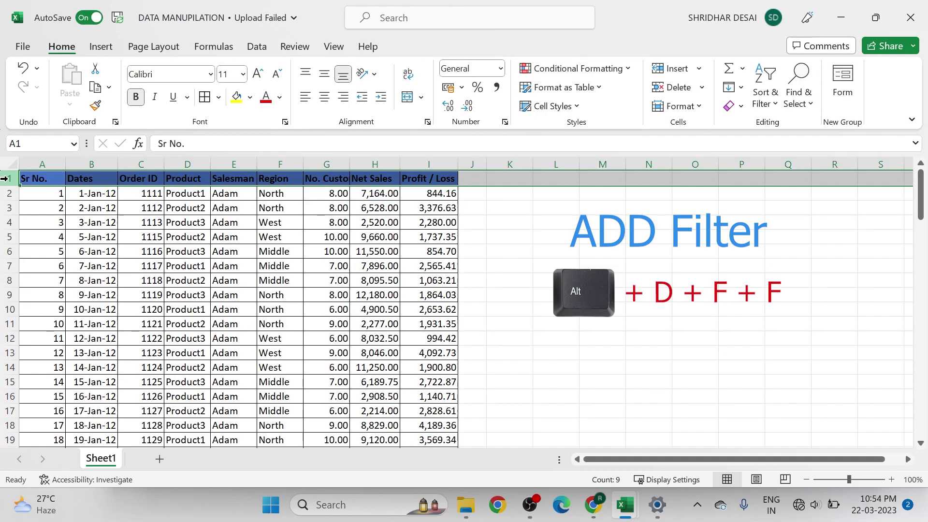
key(alt+d)
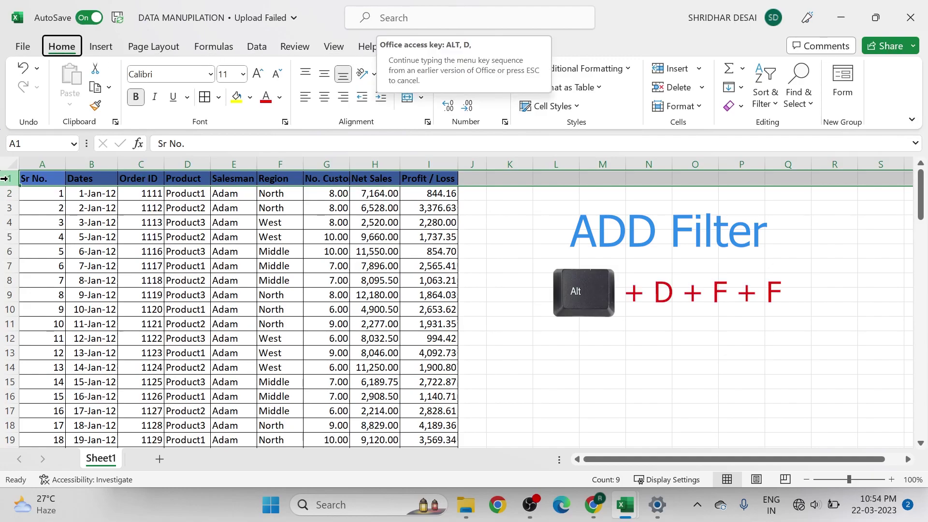
key(f)
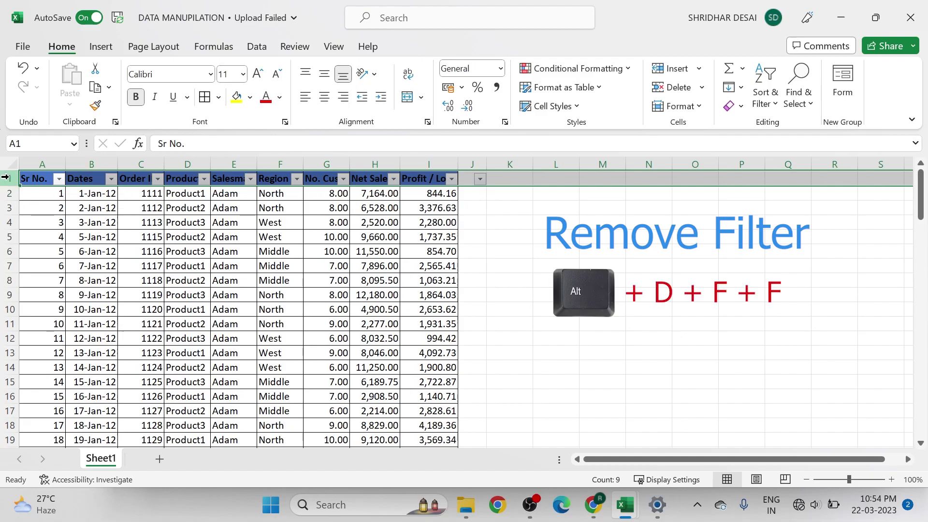
key(alt+d)
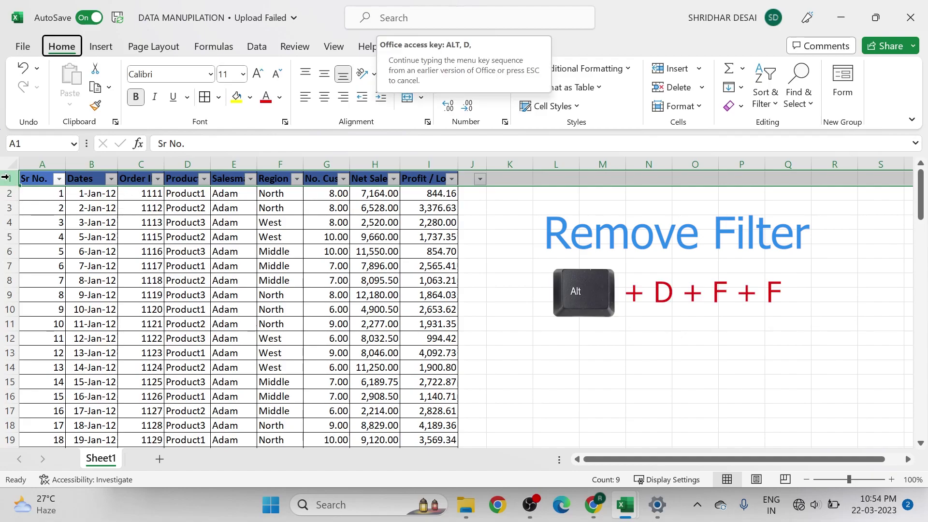
key(f)
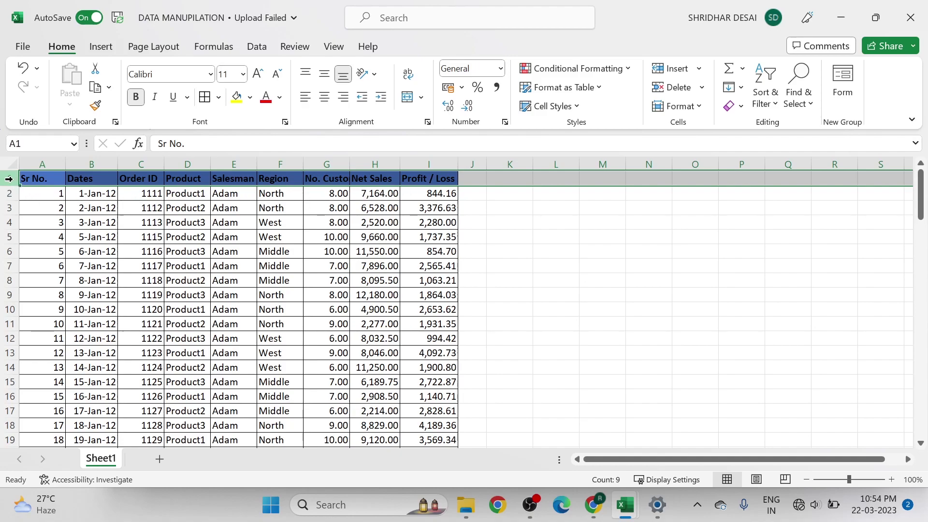
Select the entire header row 1 and turn on filters for it
click(429, 236)
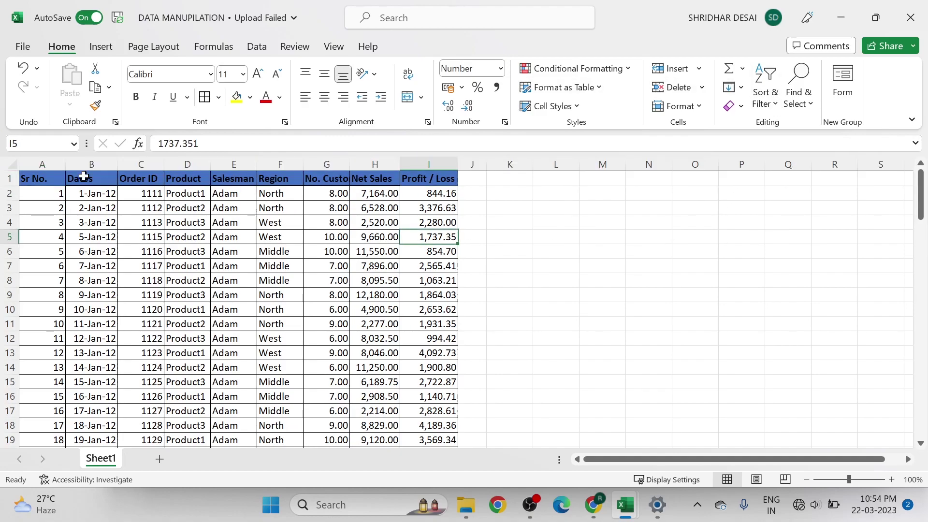
click(4, 182)
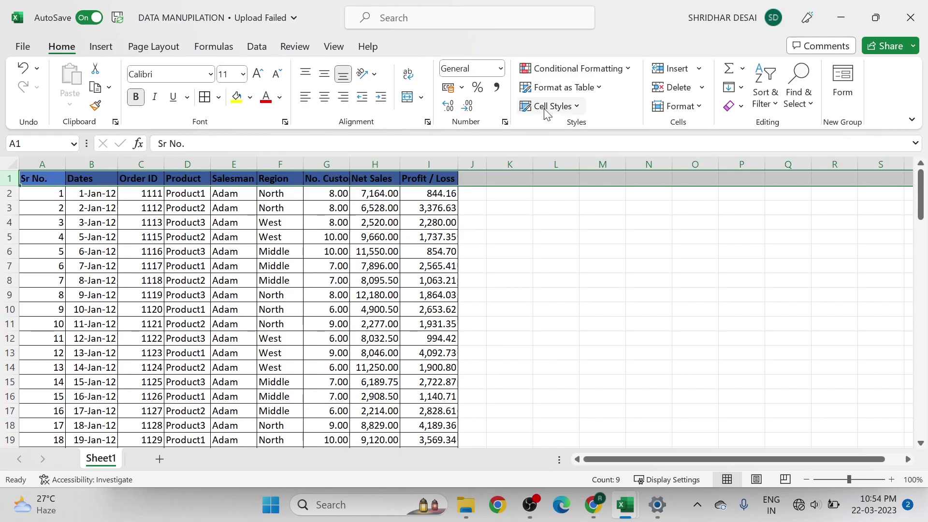
click(775, 108)
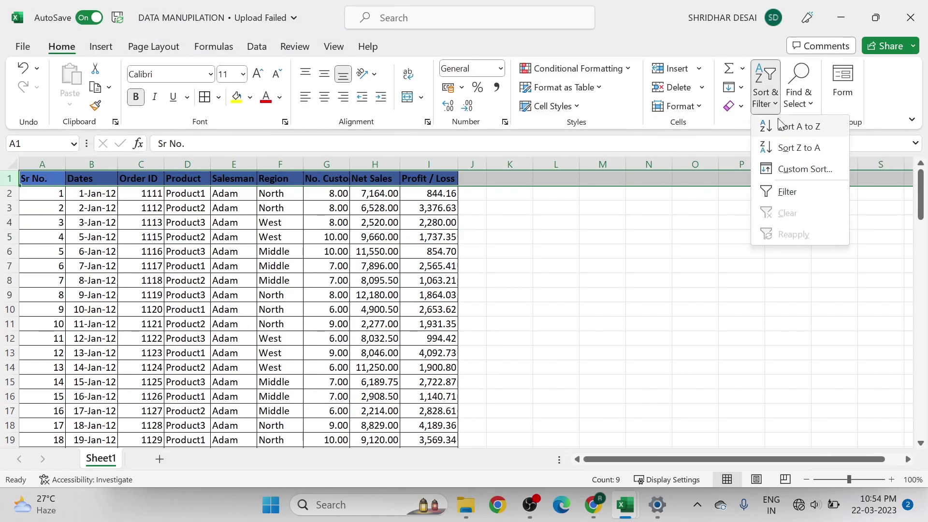
click(780, 188)
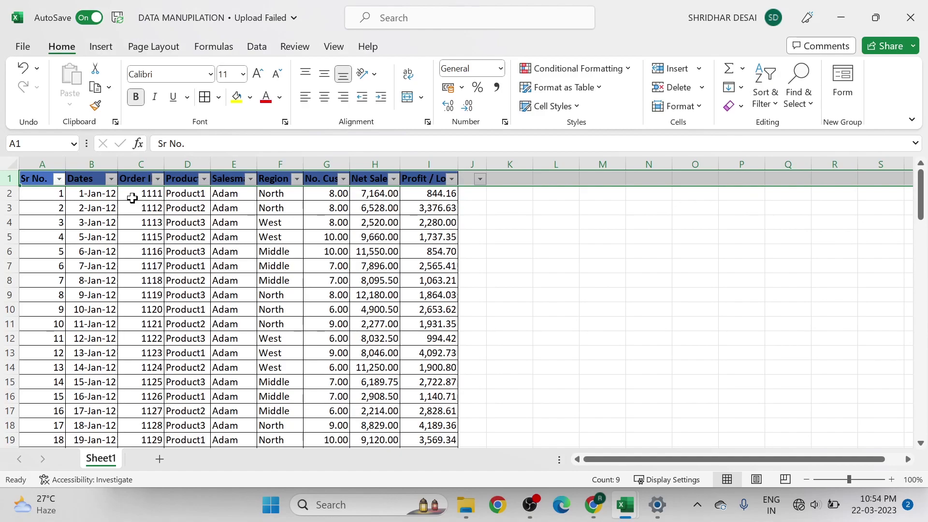
Filter the Region column to show only North and check the filtered records down to the last one
click(297, 179)
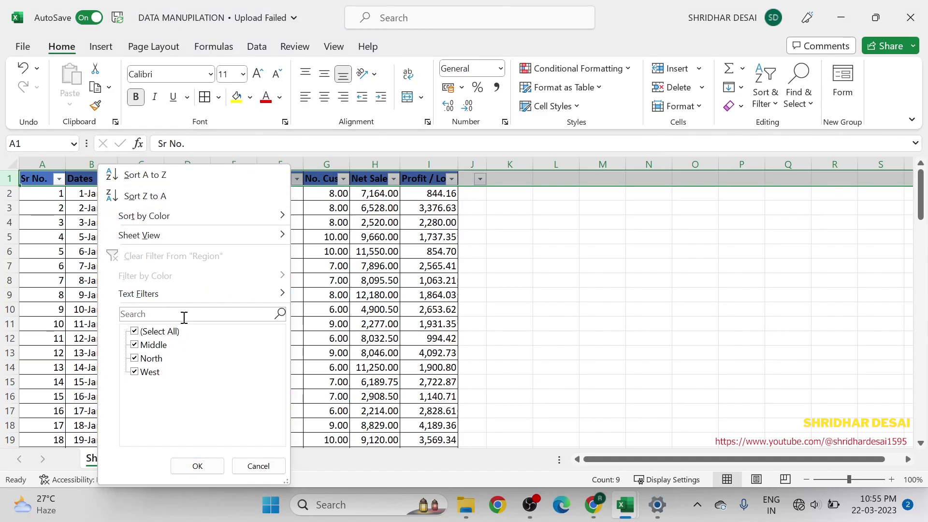
click(147, 316)
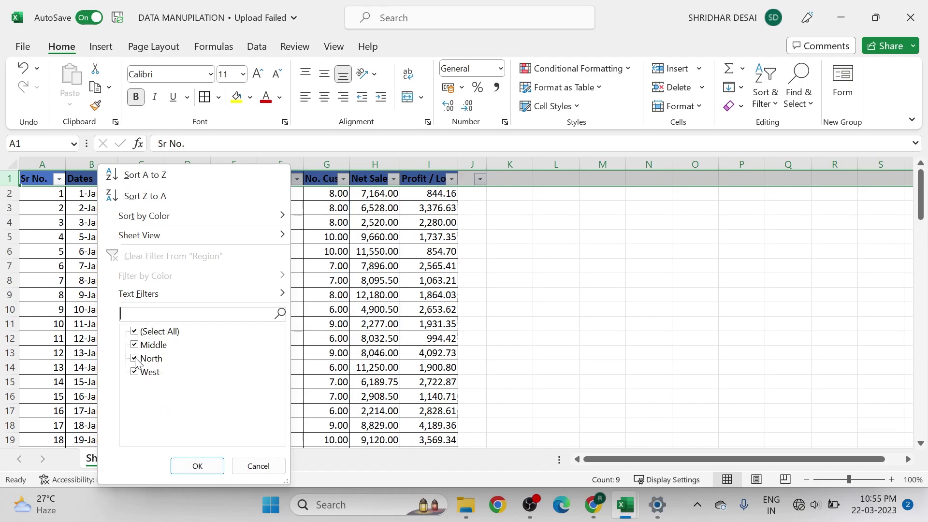
click(135, 332)
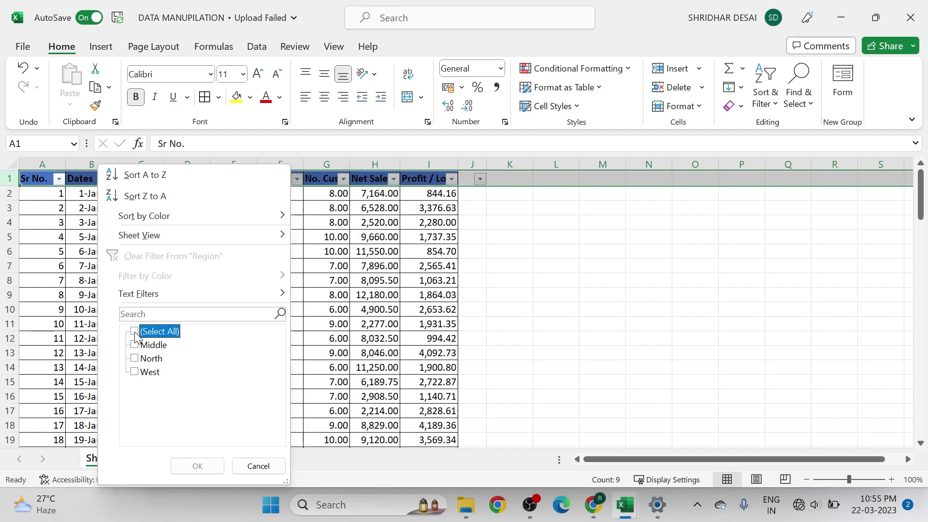
click(135, 360)
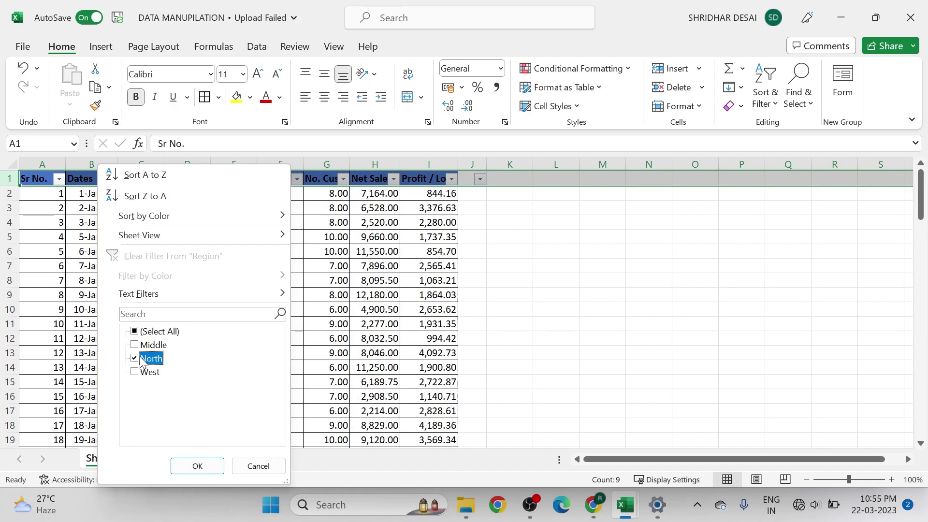
click(198, 464)
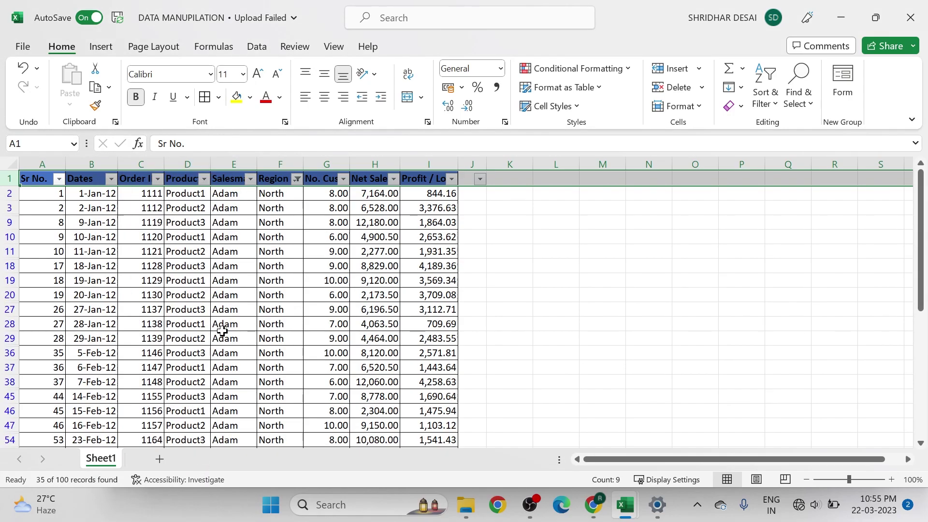
scroll(285, 252, down, 4)
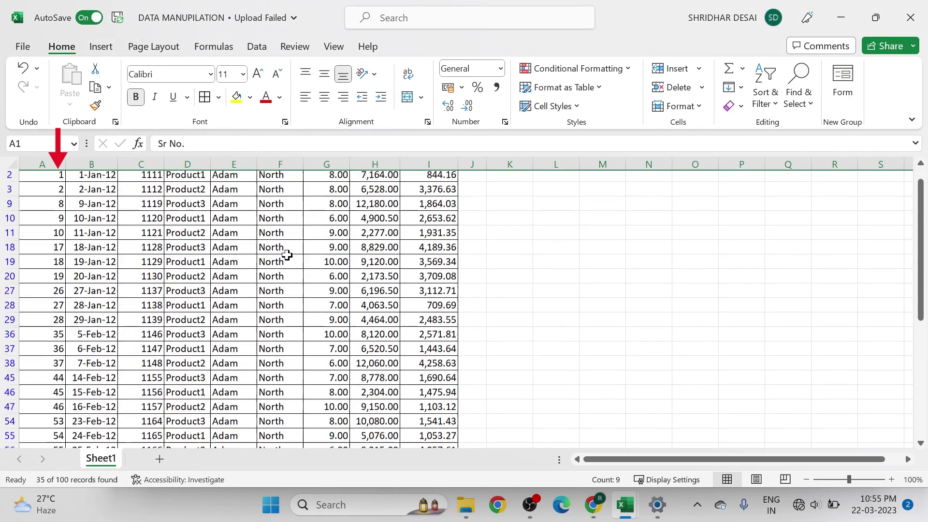
scroll(288, 255, down, 6)
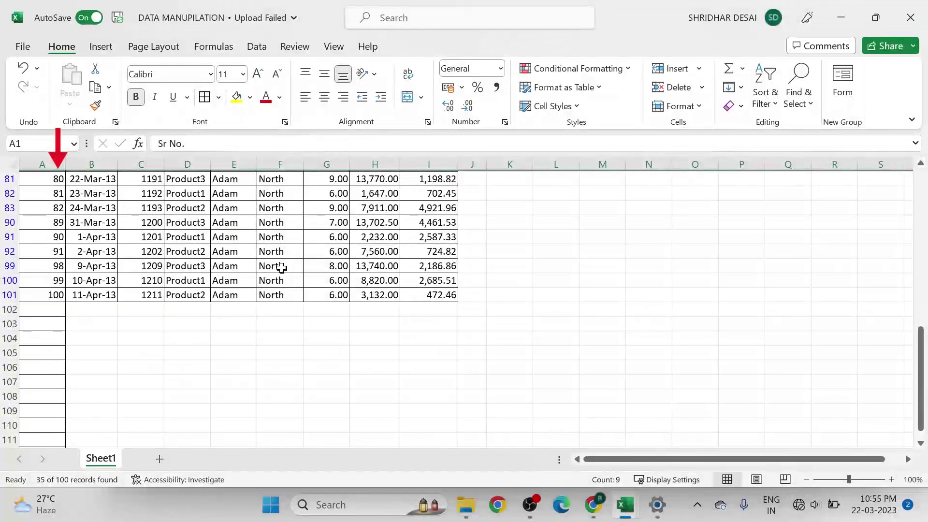
scroll(285, 270, up, 6)
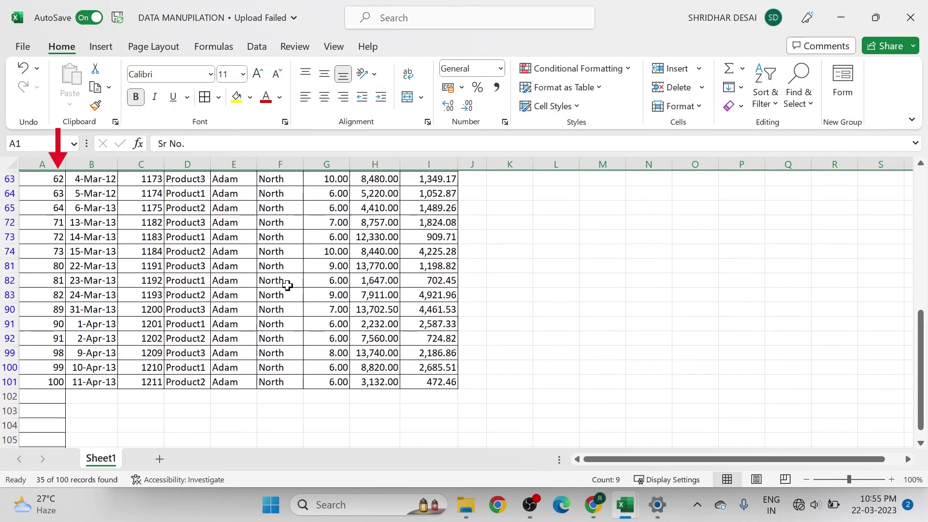
scroll(287, 285, up, 3)
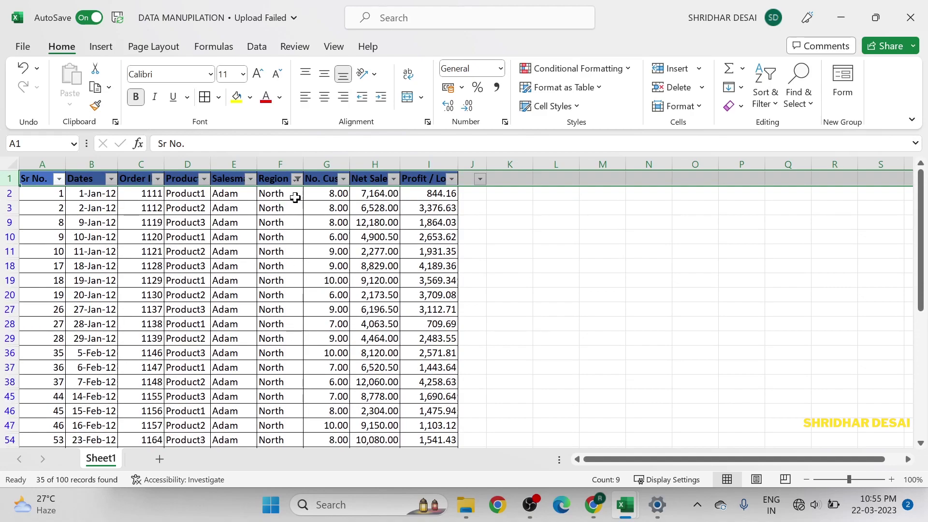
Switch the Region filter from North to Middle only and check the filtered records down to the last one
click(298, 179)
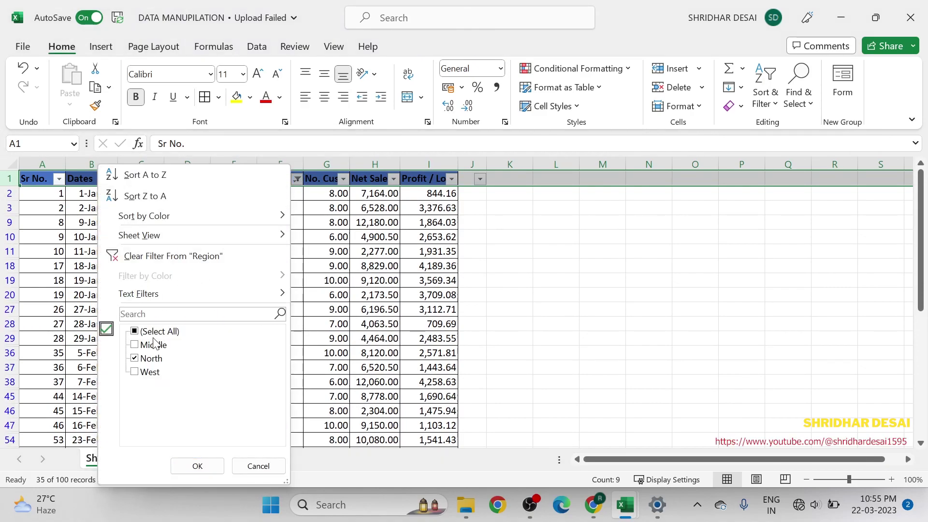
click(145, 358)
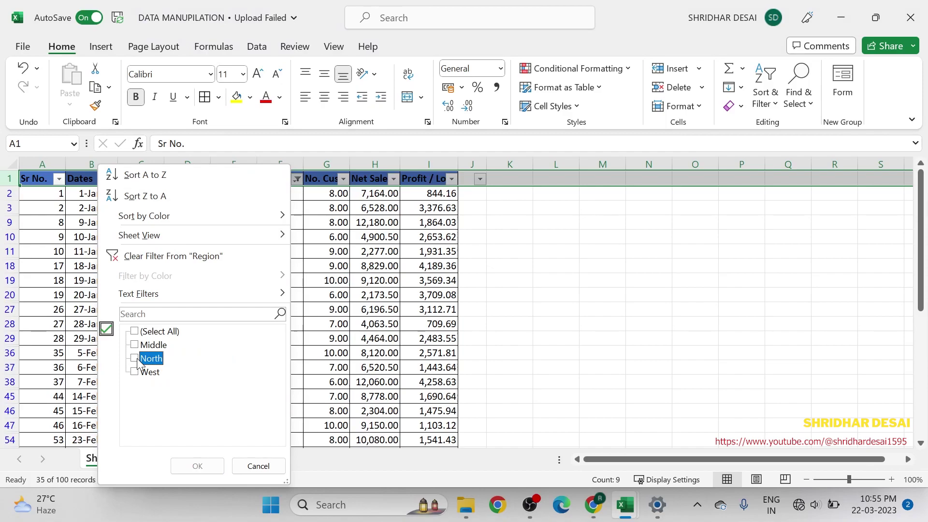
click(150, 345)
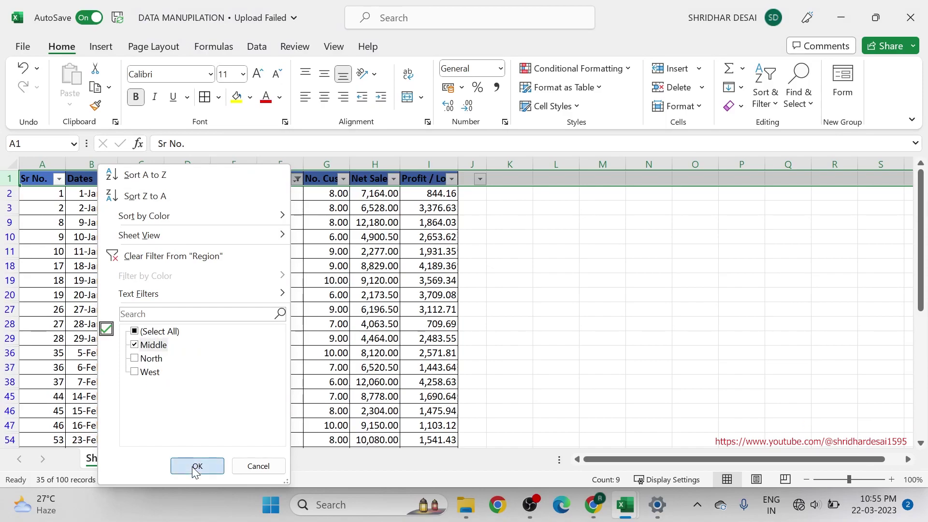
click(194, 466)
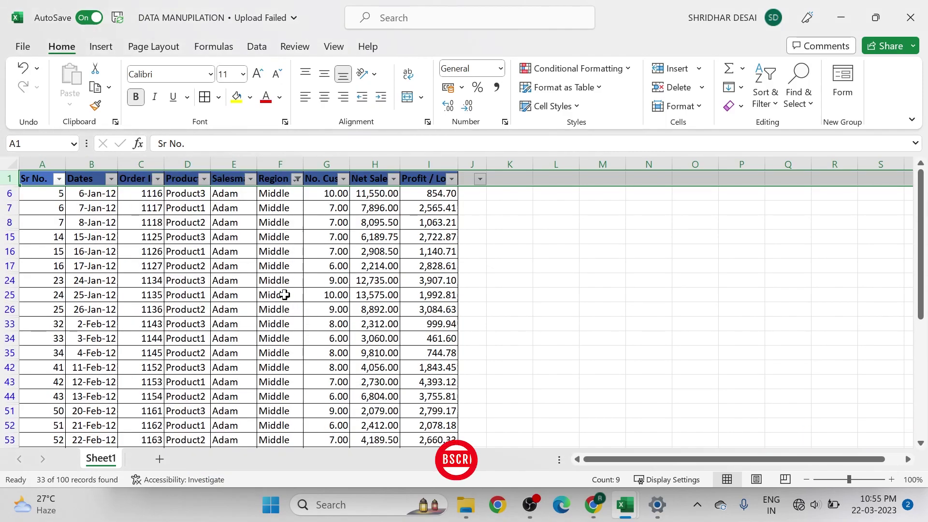
scroll(297, 309, down, 1)
scroll(297, 309, down, 7)
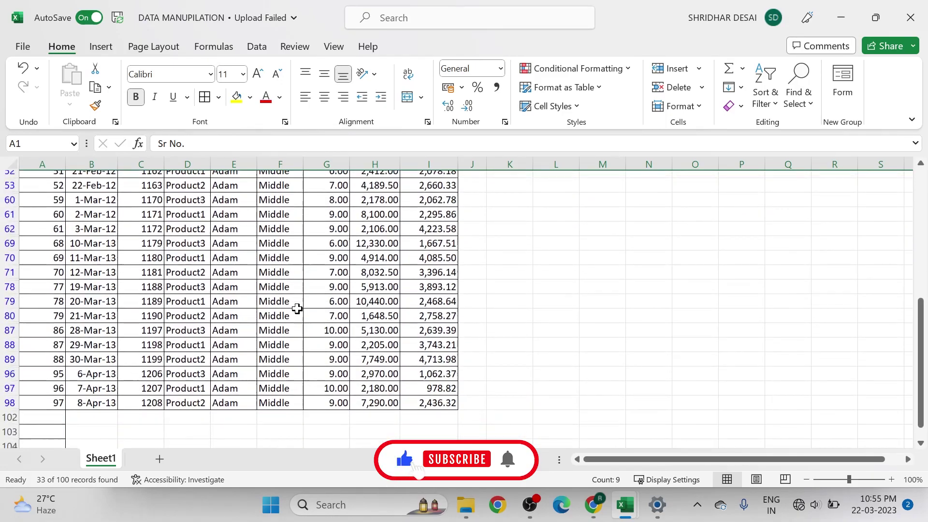
scroll(296, 309, up, 5)
scroll(297, 310, up, 3)
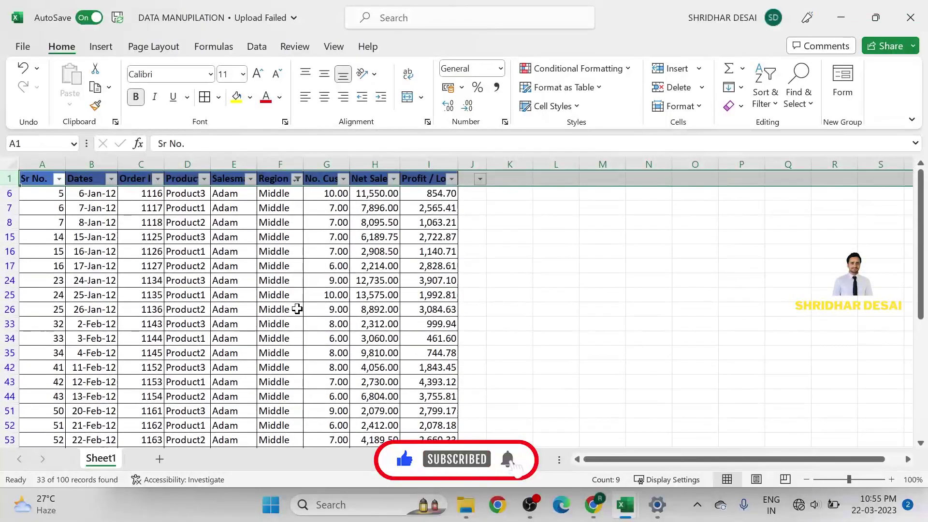